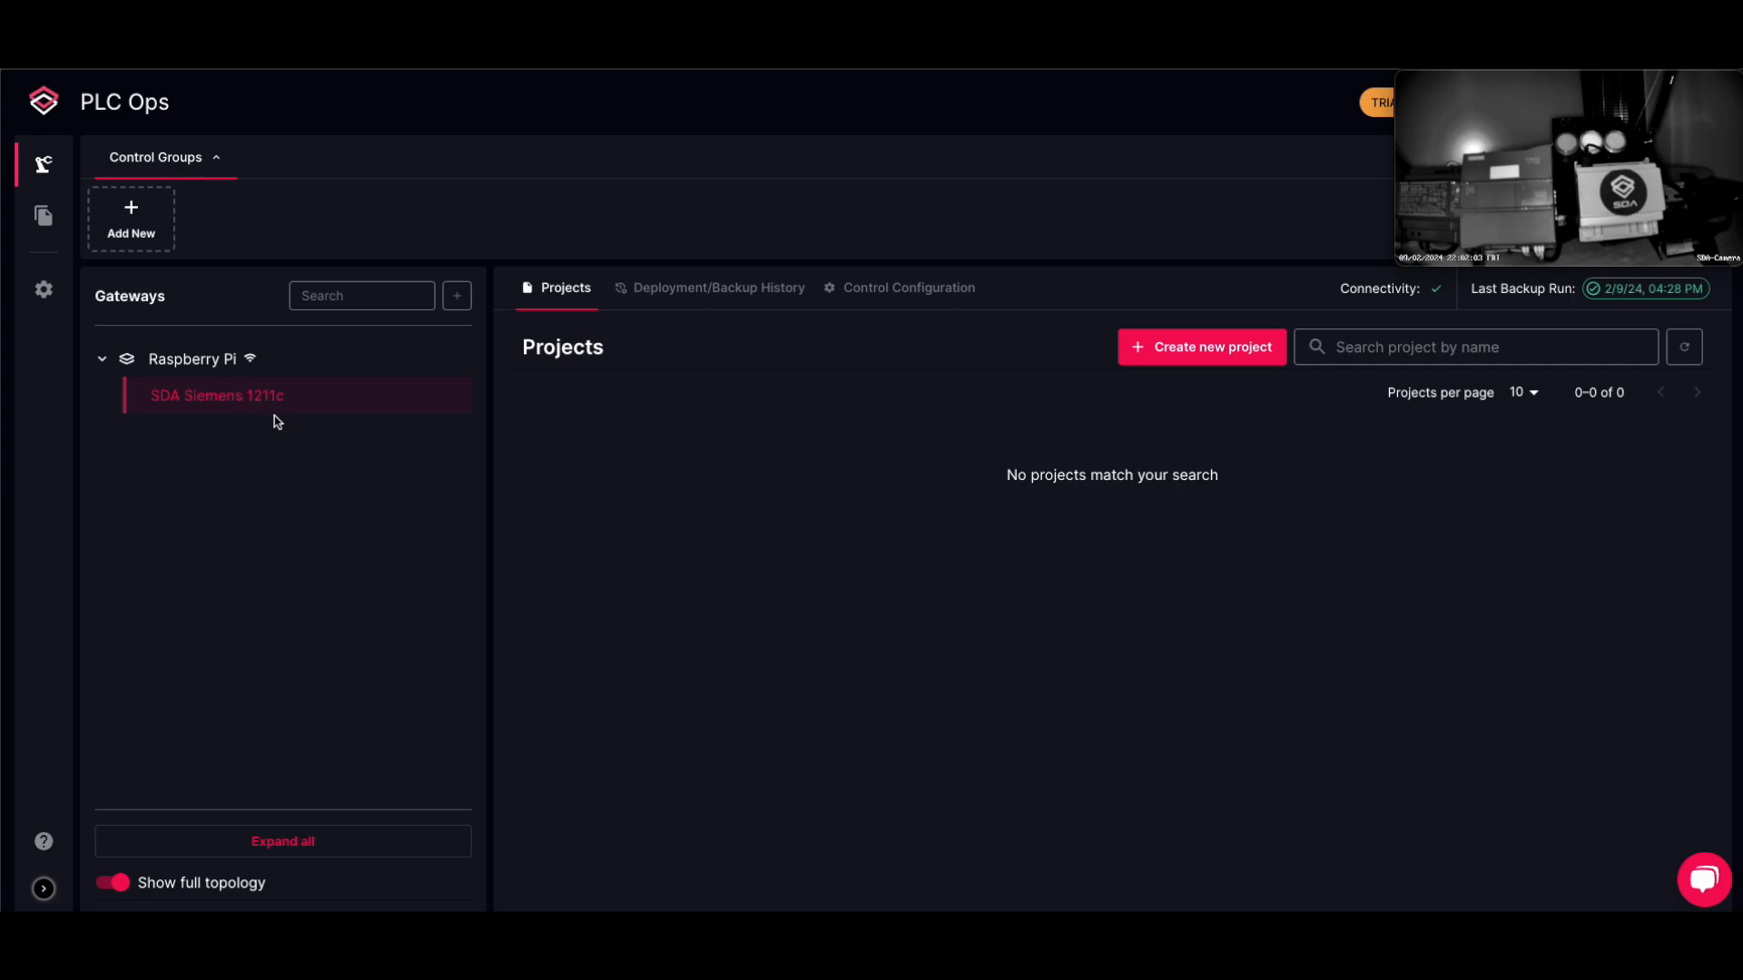
Start a new project for the SDA Siemens 1211c controller and add LEDs v2.zap17 as the file to upload
mouse_move(1558, 145)
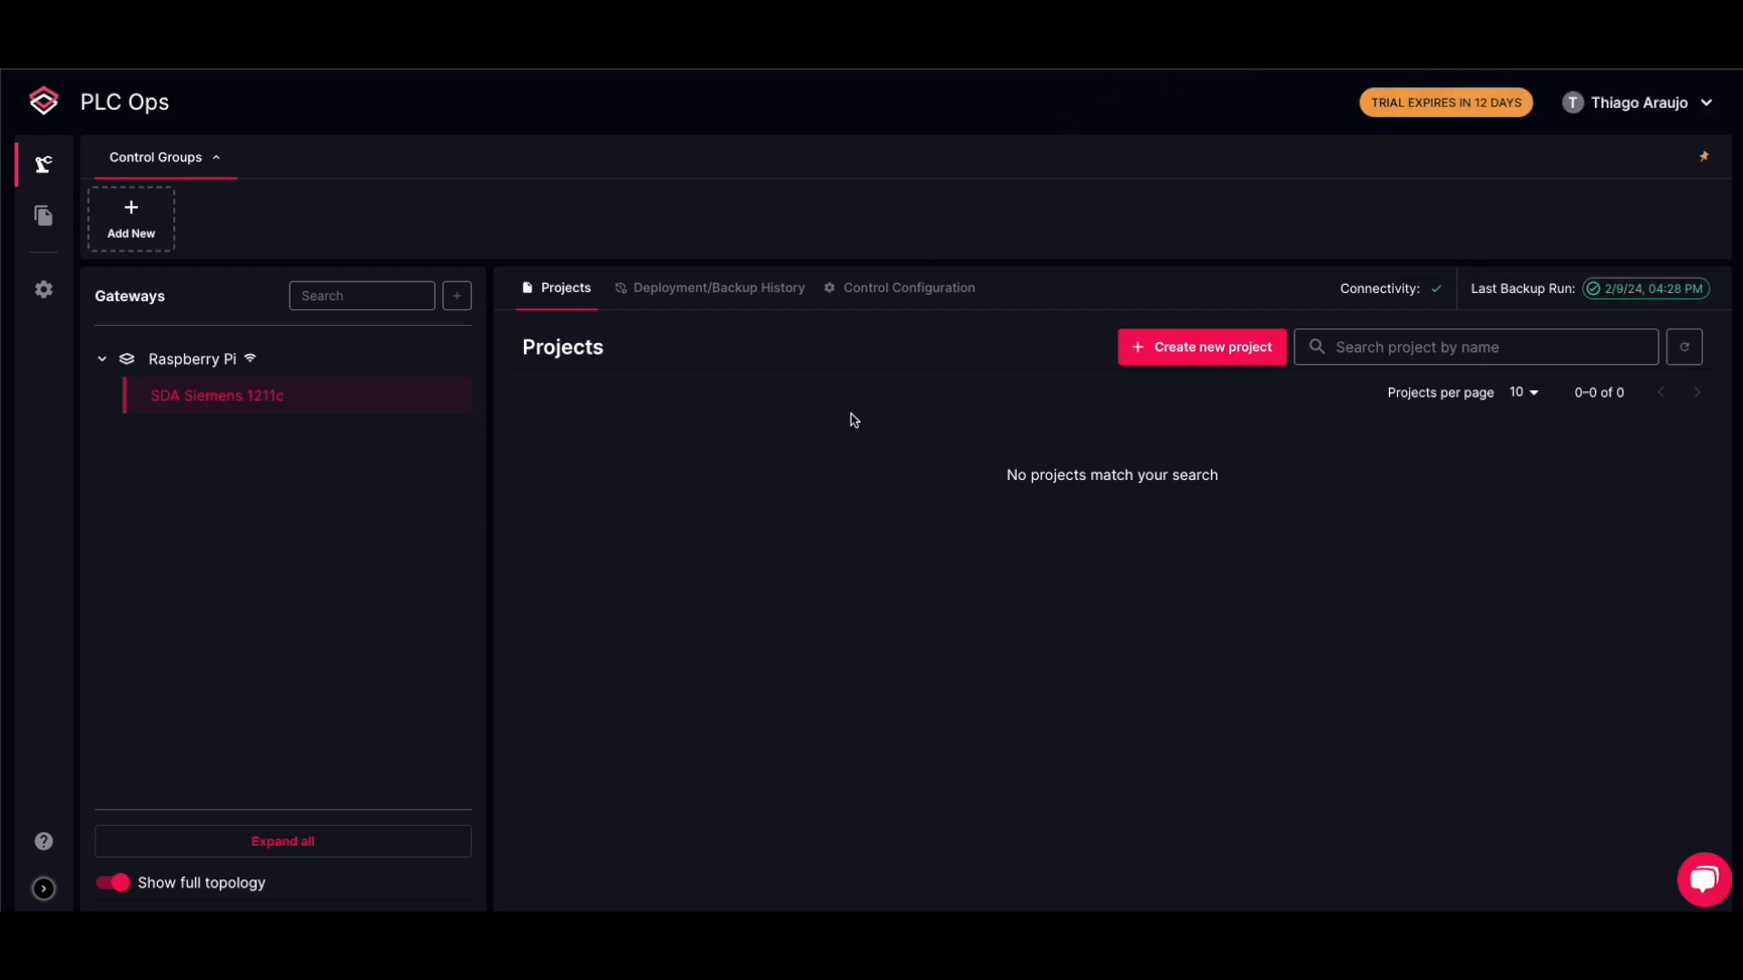
click(1191, 361)
drag(851, 907, 902, 576)
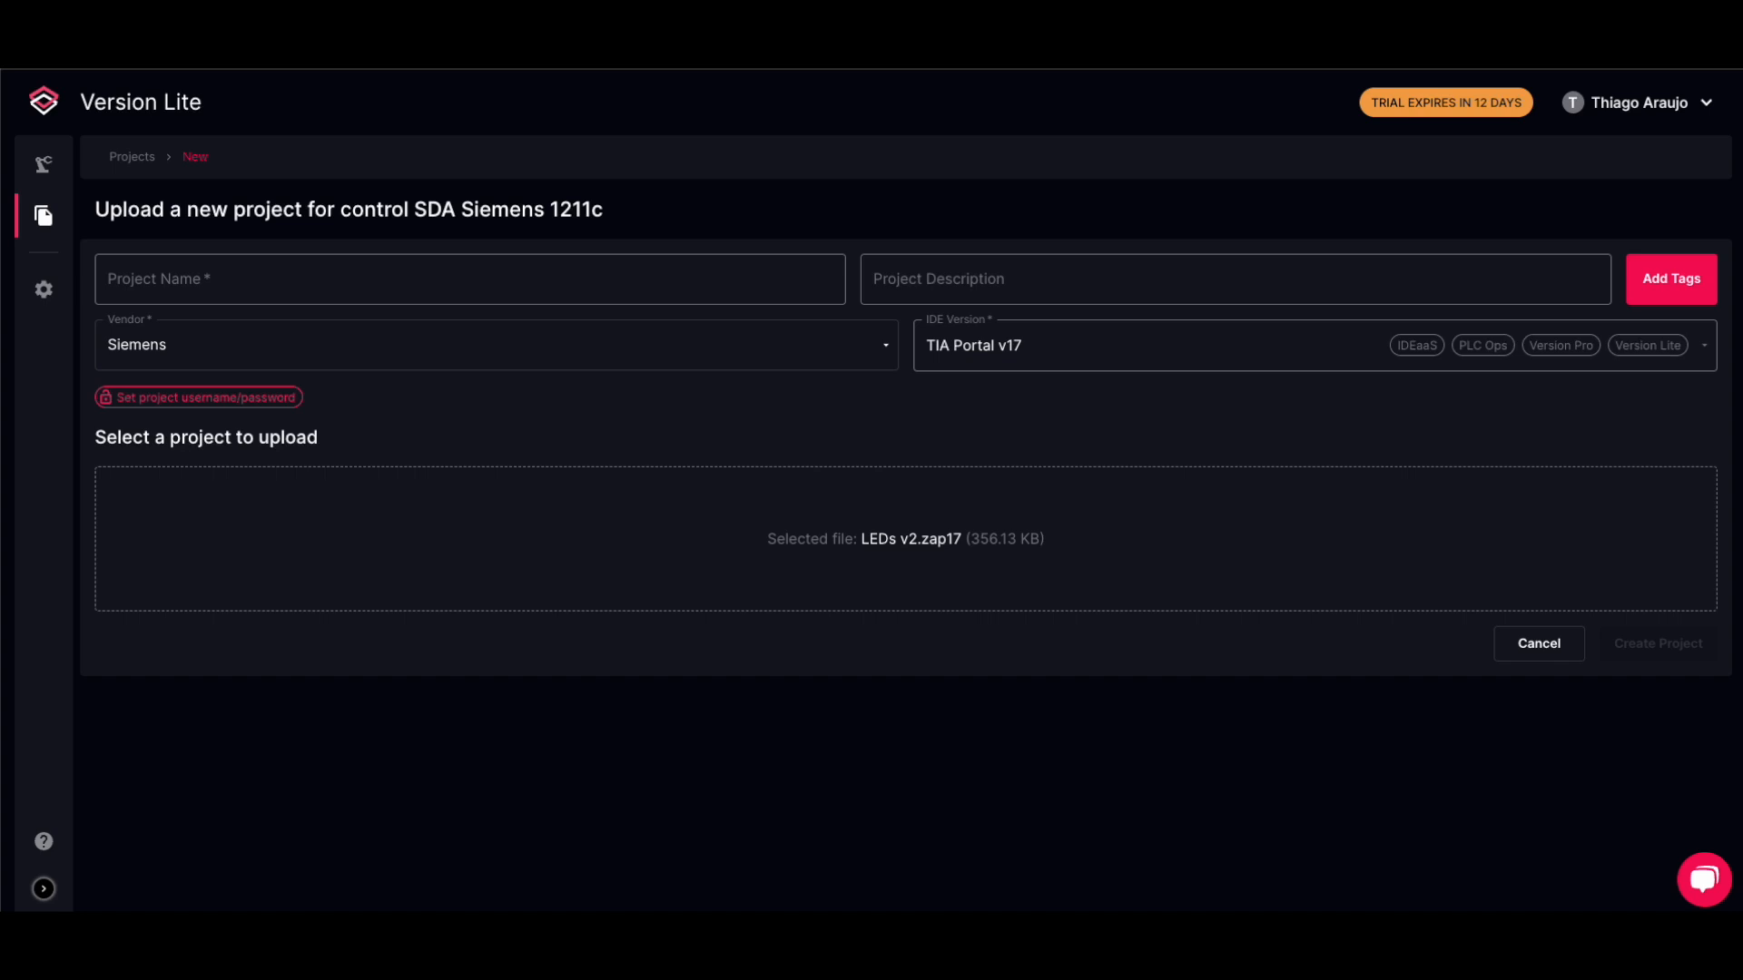
Name the project "Blinking LED" and enter "Blinking LED description" as its description
click(547, 293)
text(Blinking LED)
click(977, 280)
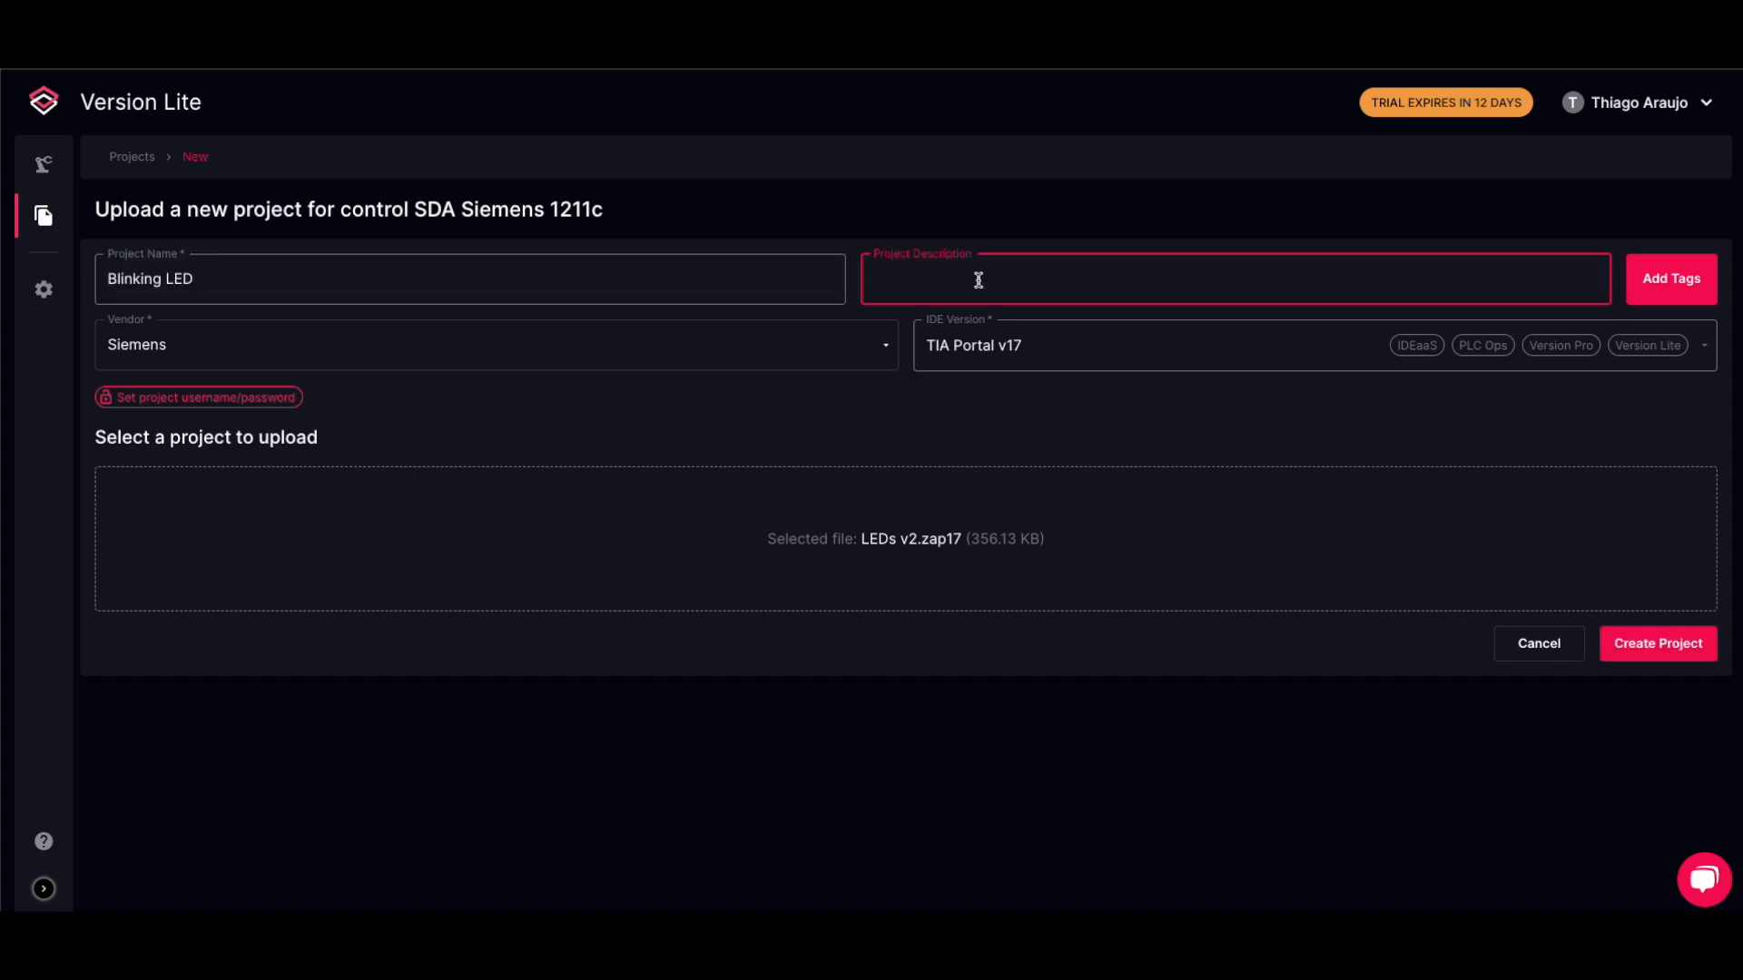
text(Blinking LED description)
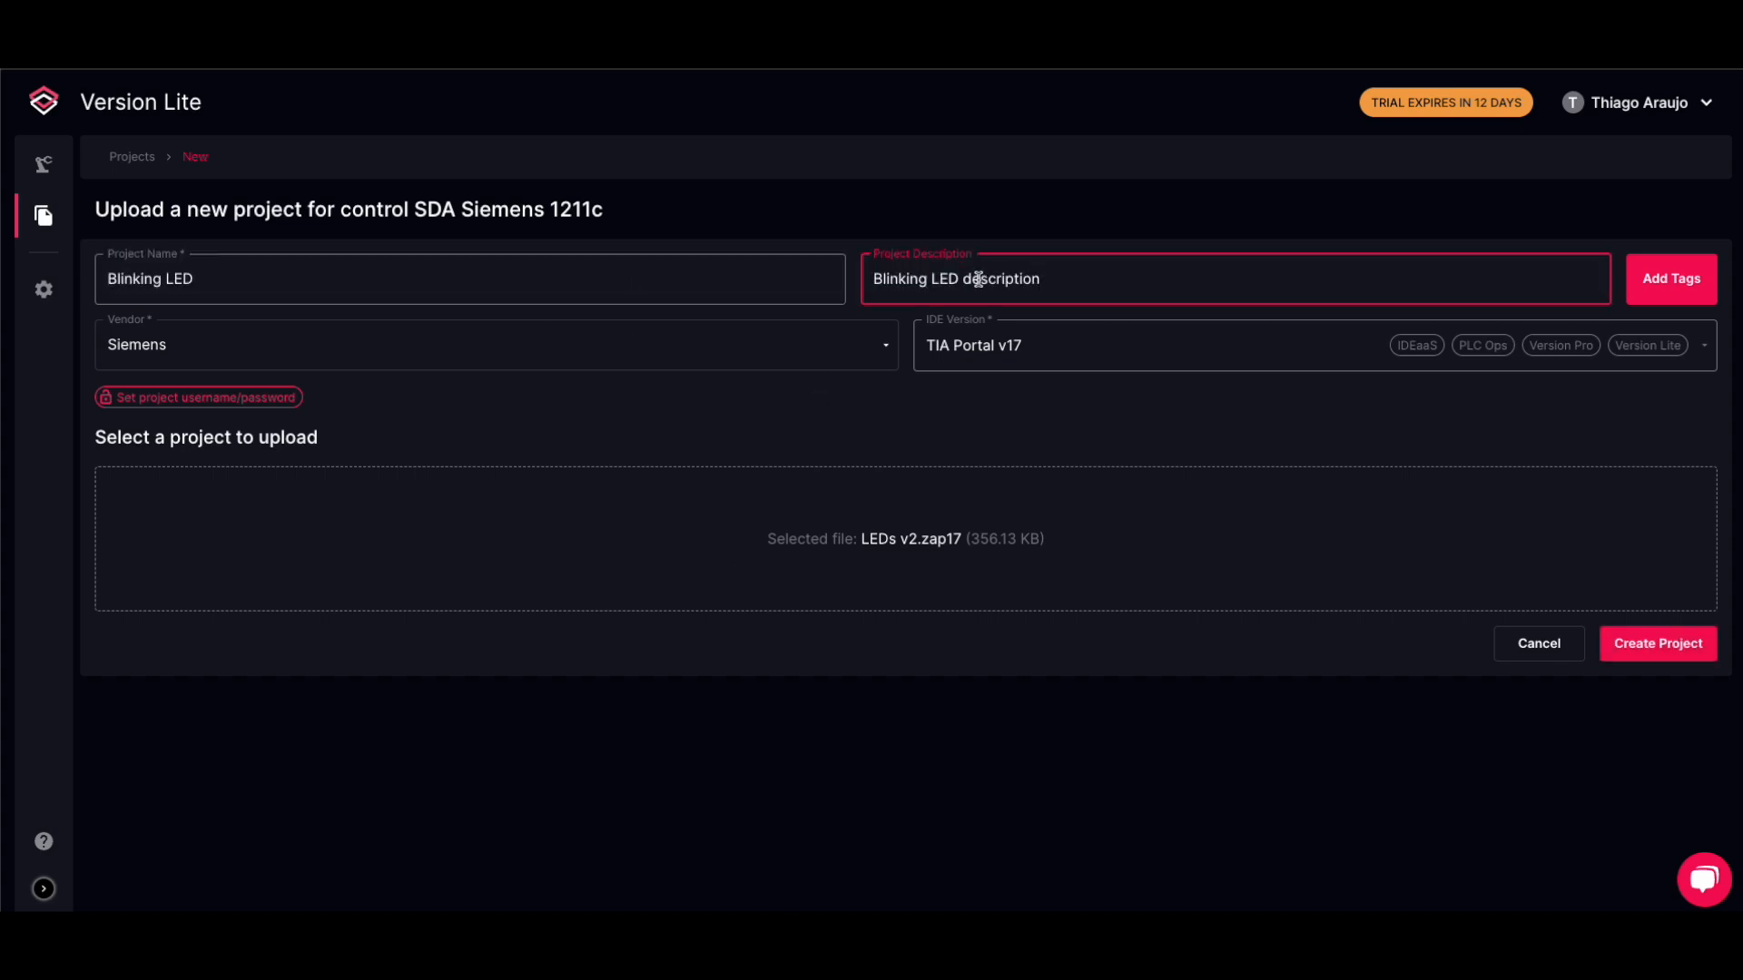
Add the tag "Production" to the new project and create it
click(1671, 279)
text(P)
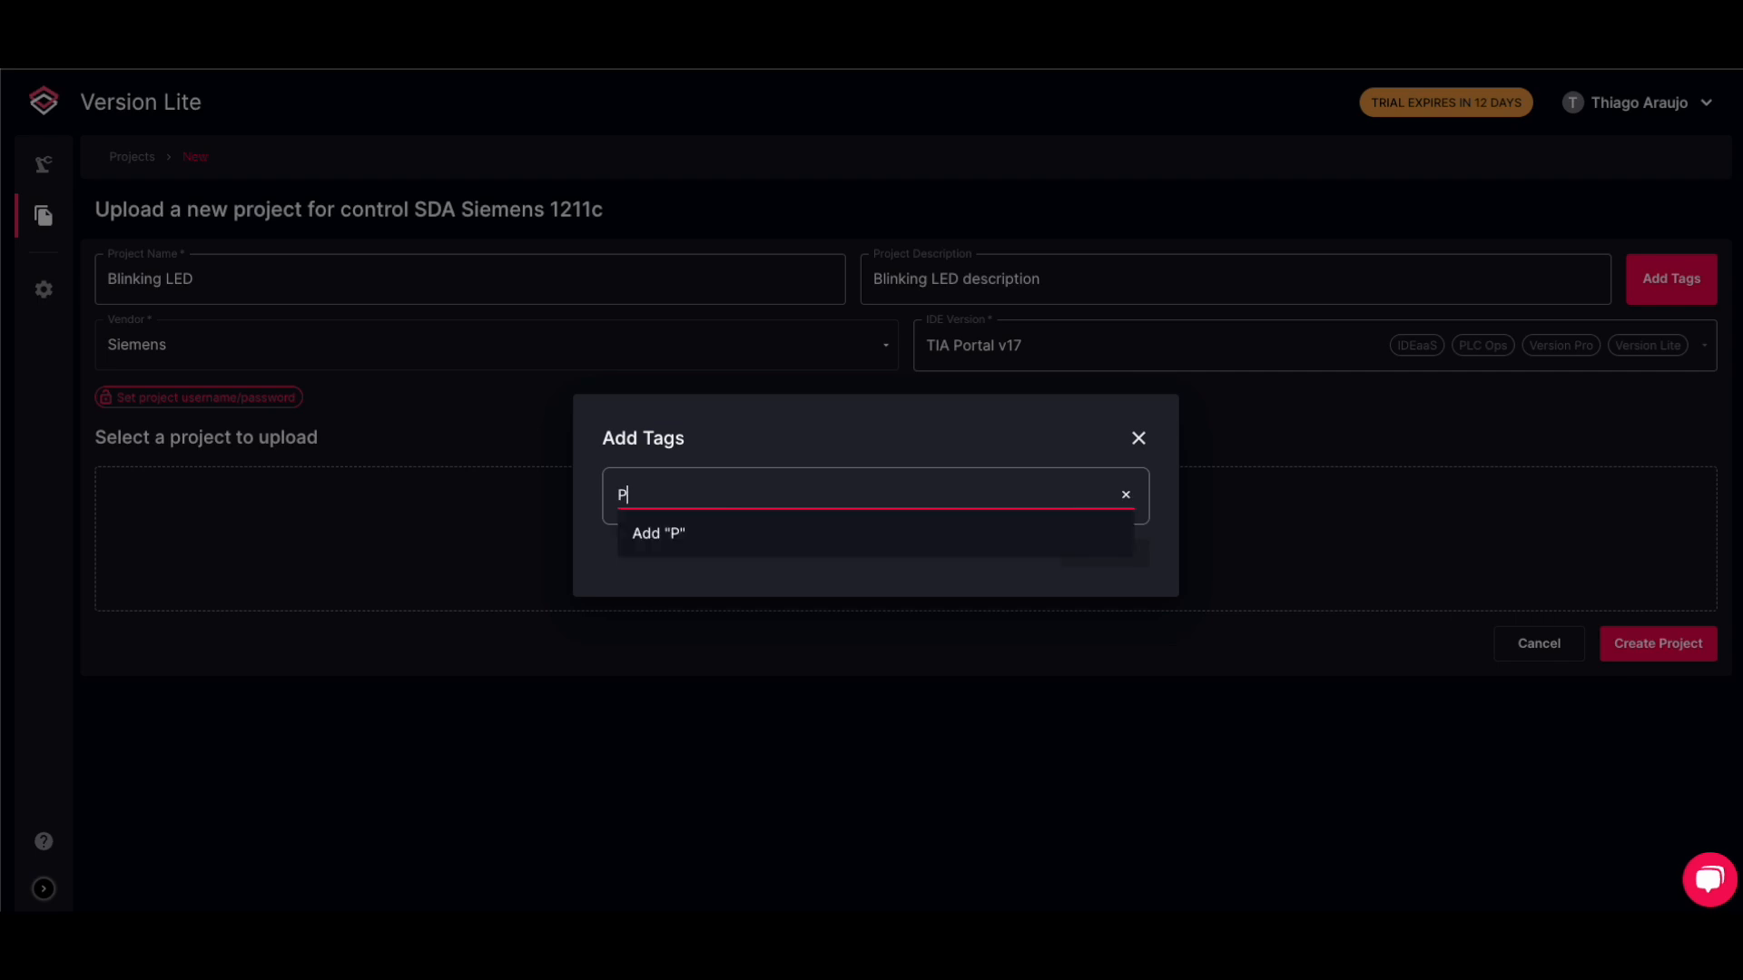
text(roduction)
click(778, 537)
click(1115, 555)
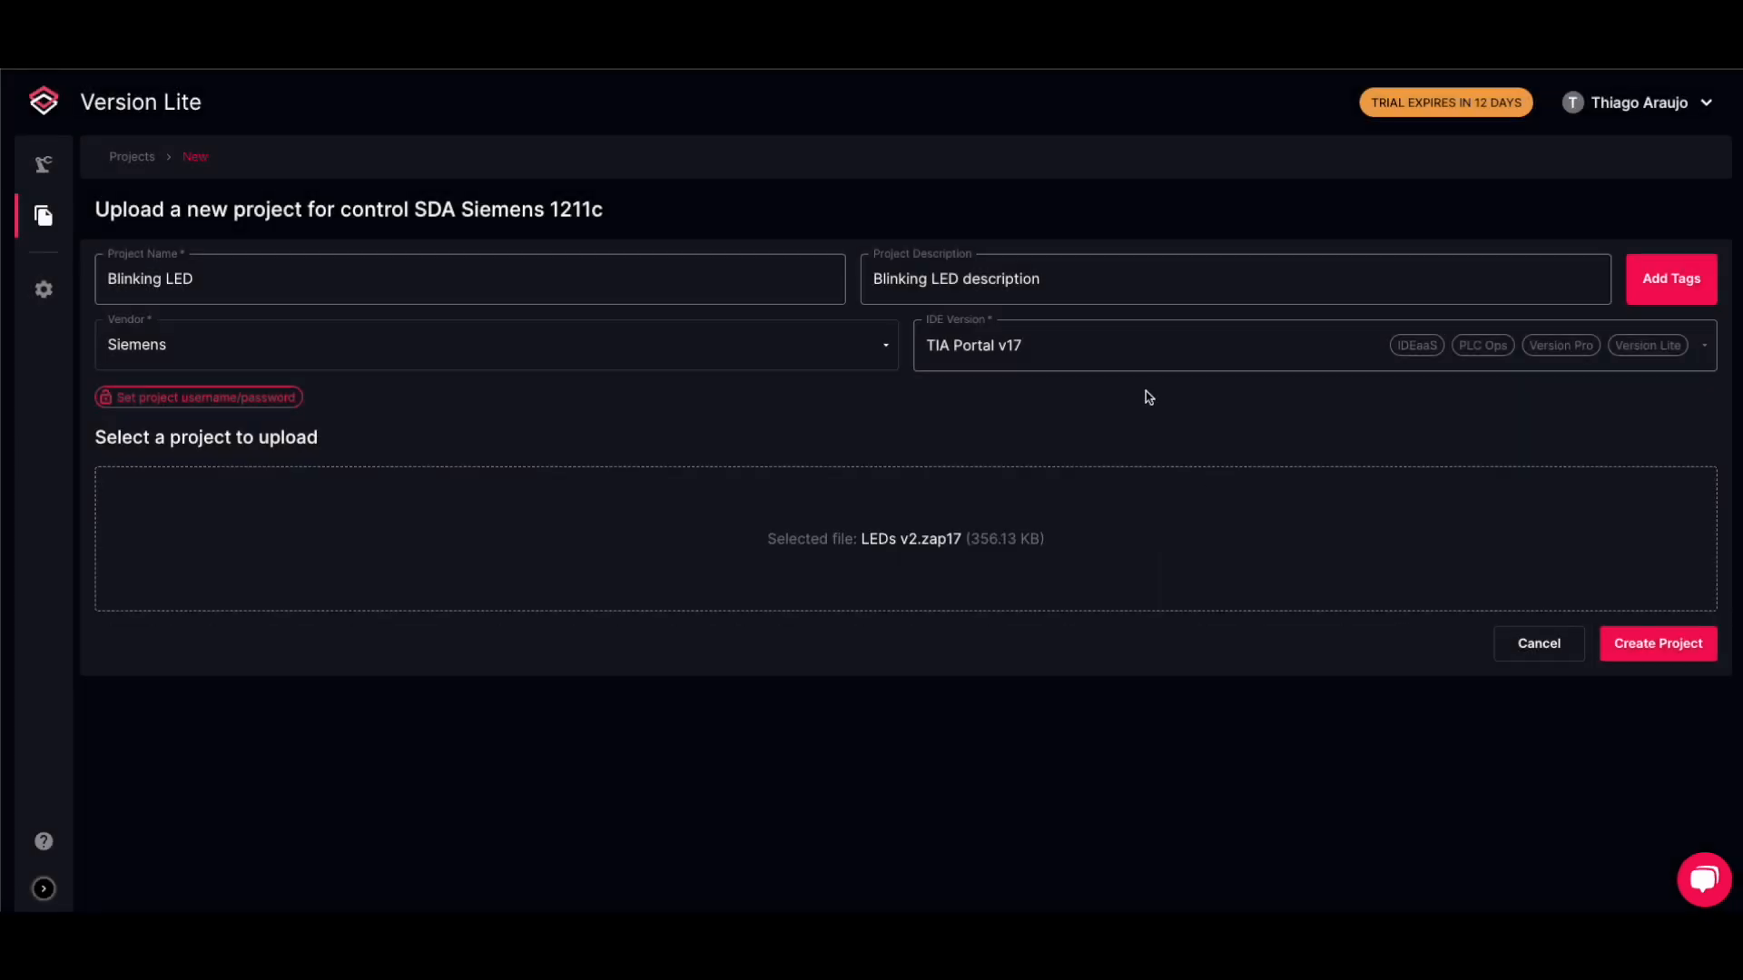
click(1609, 642)
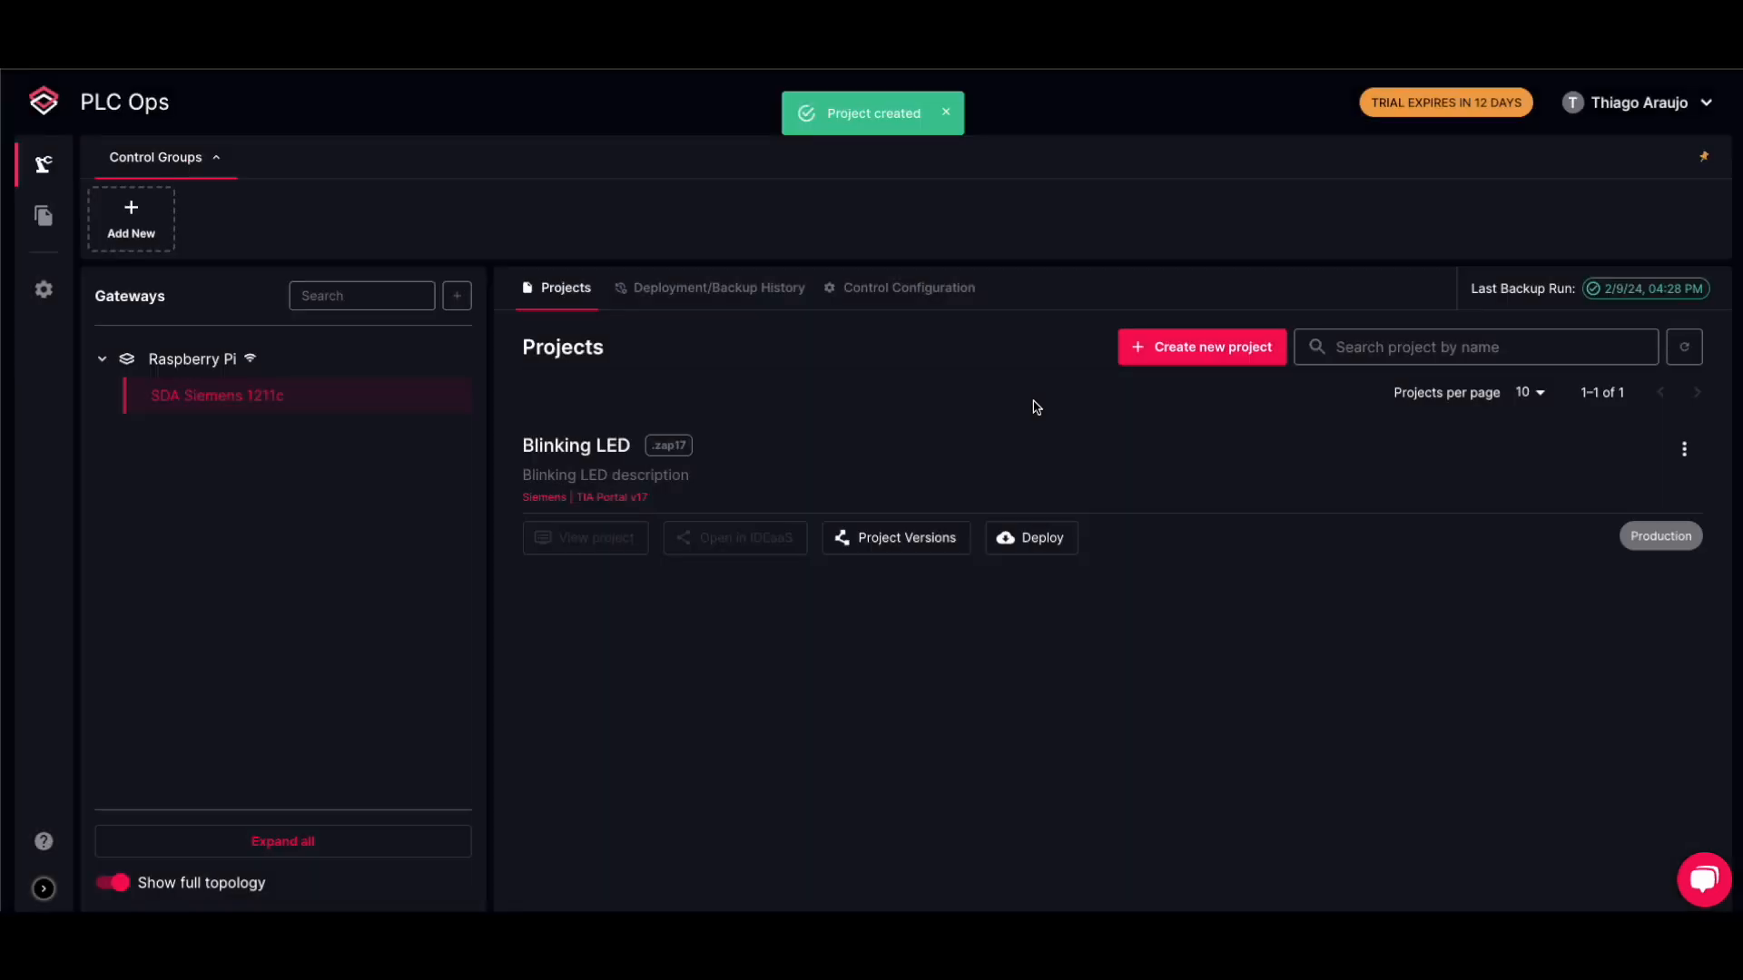
Deploy the uploaded version of the Blinking LED project using Run Mode, SW + HW and only changed modules
click(956, 541)
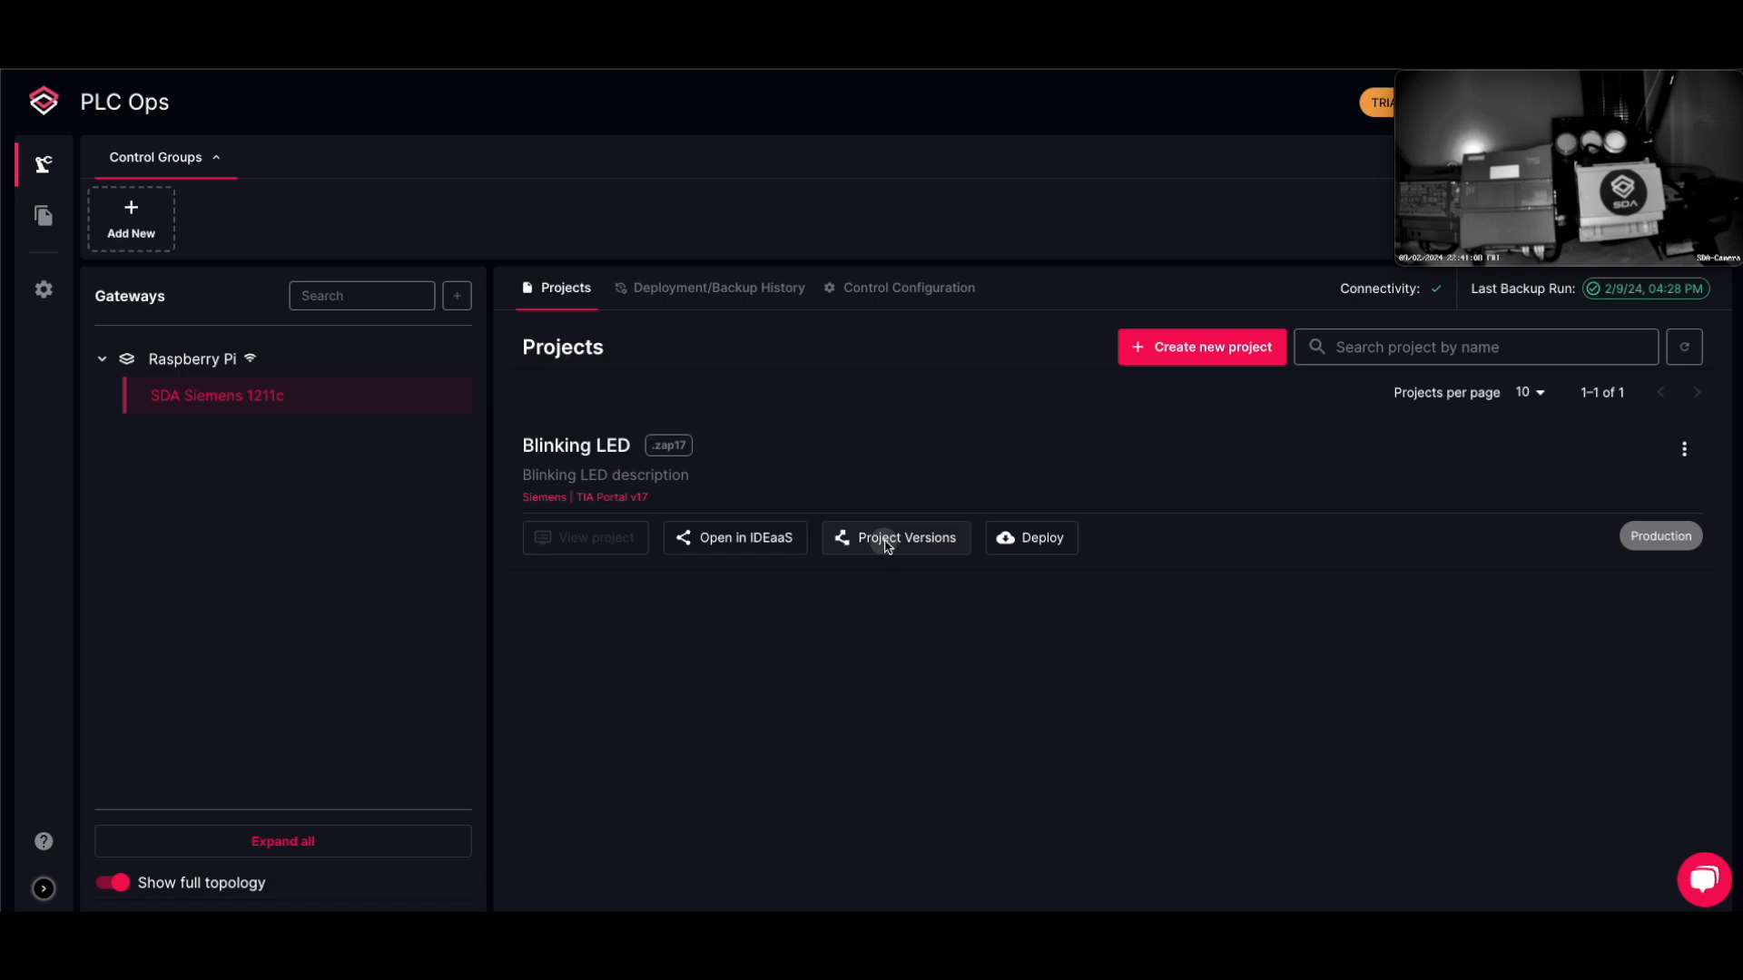
click(885, 541)
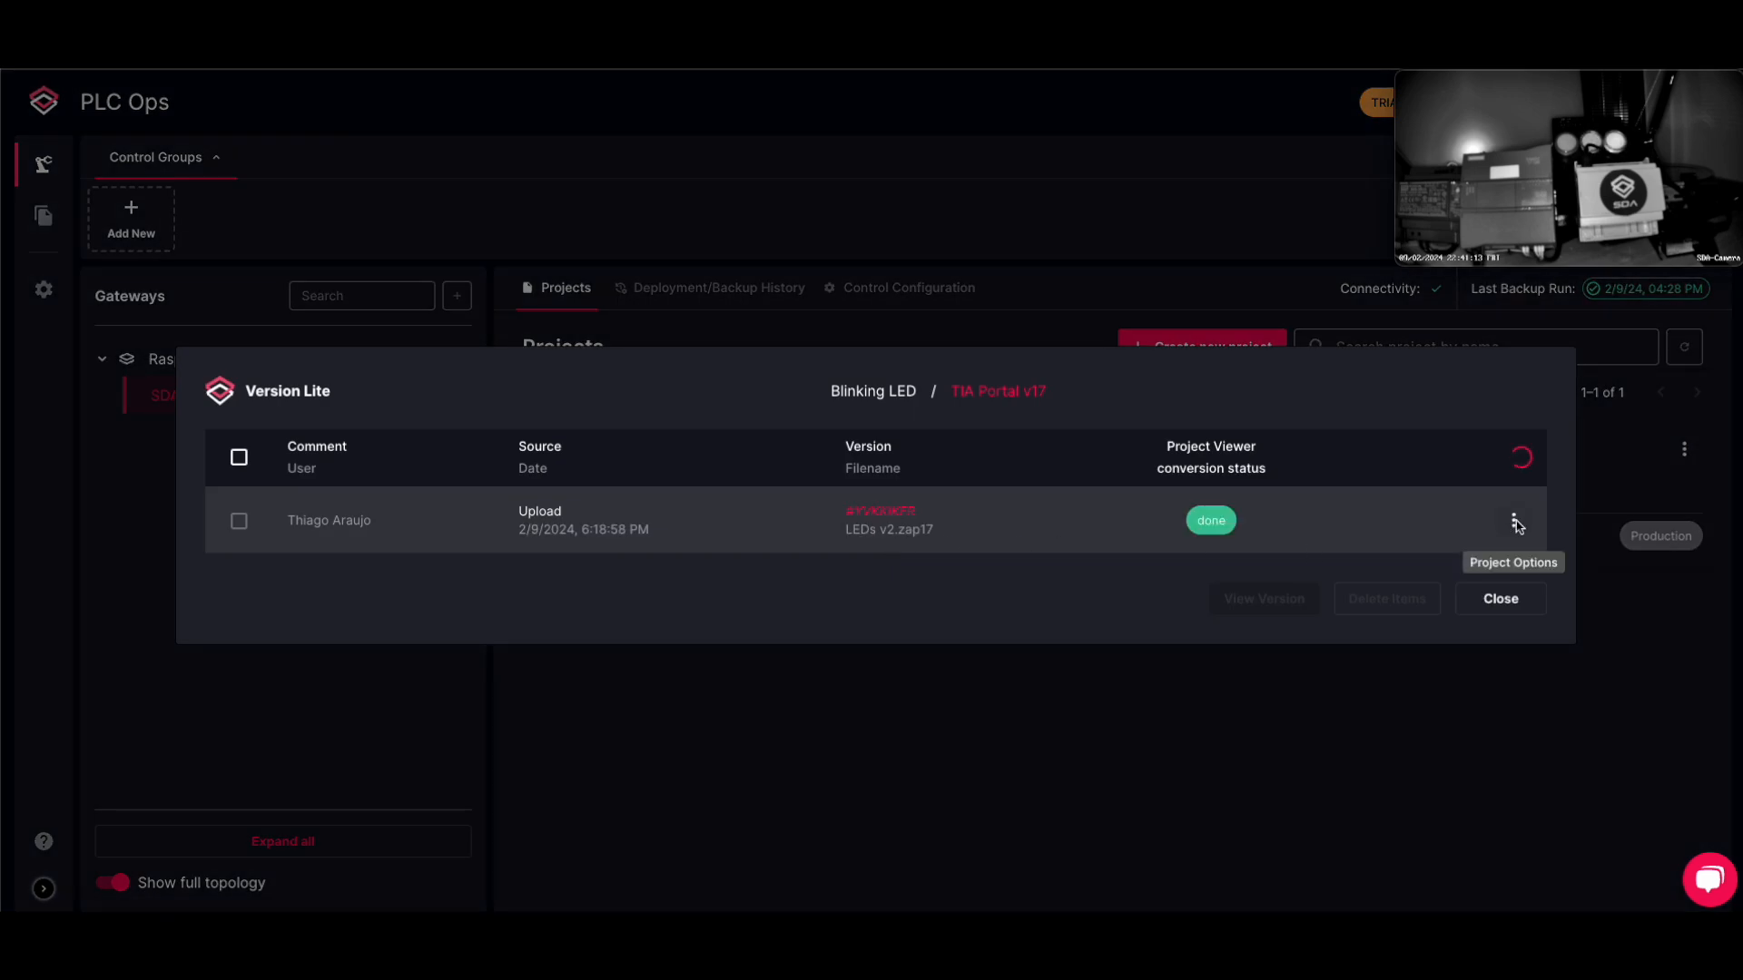
click(1514, 521)
click(1571, 568)
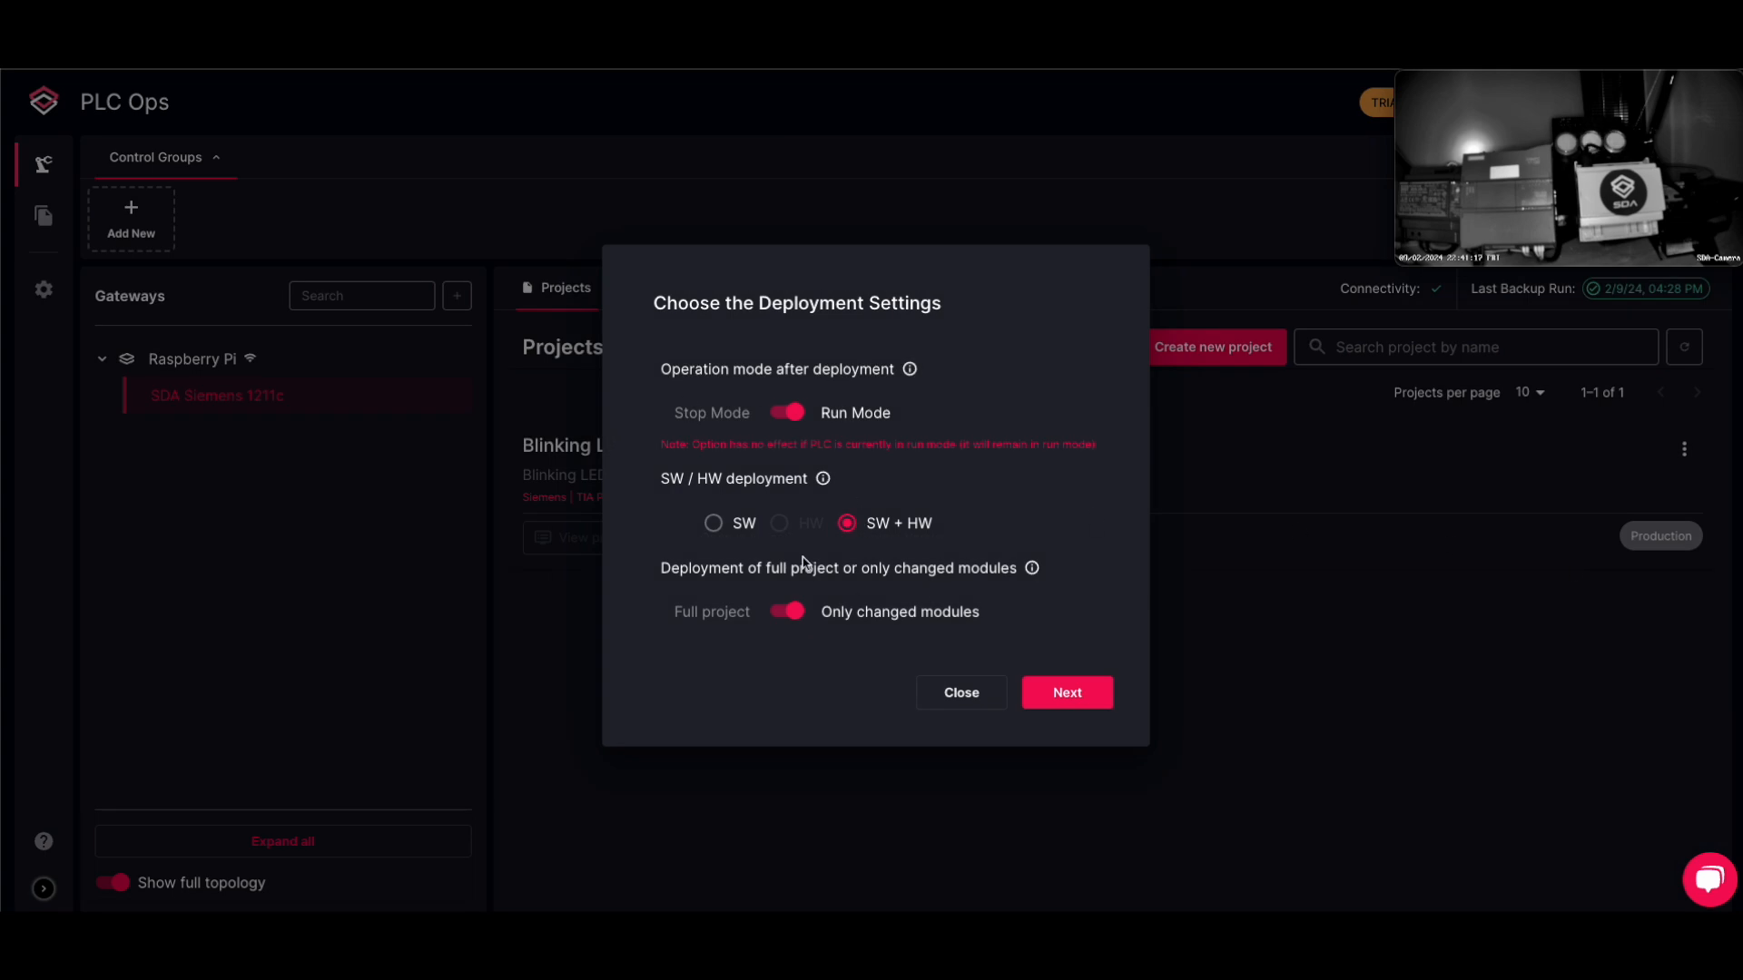
click(1067, 693)
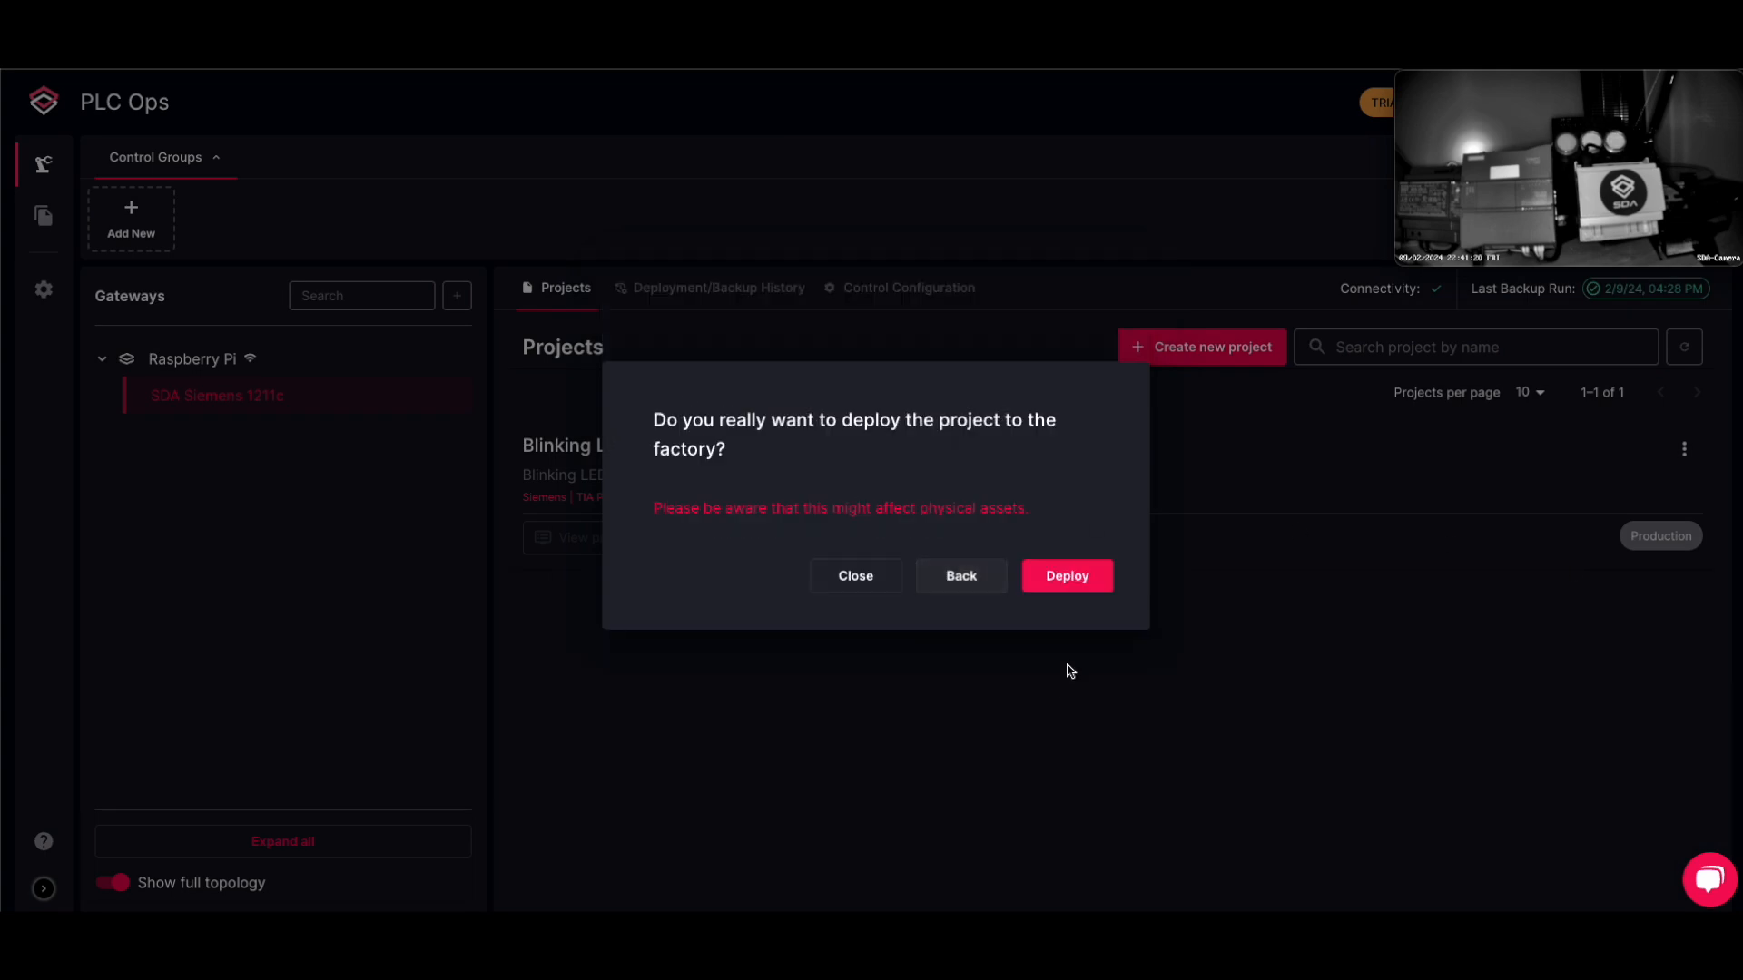
click(1071, 581)
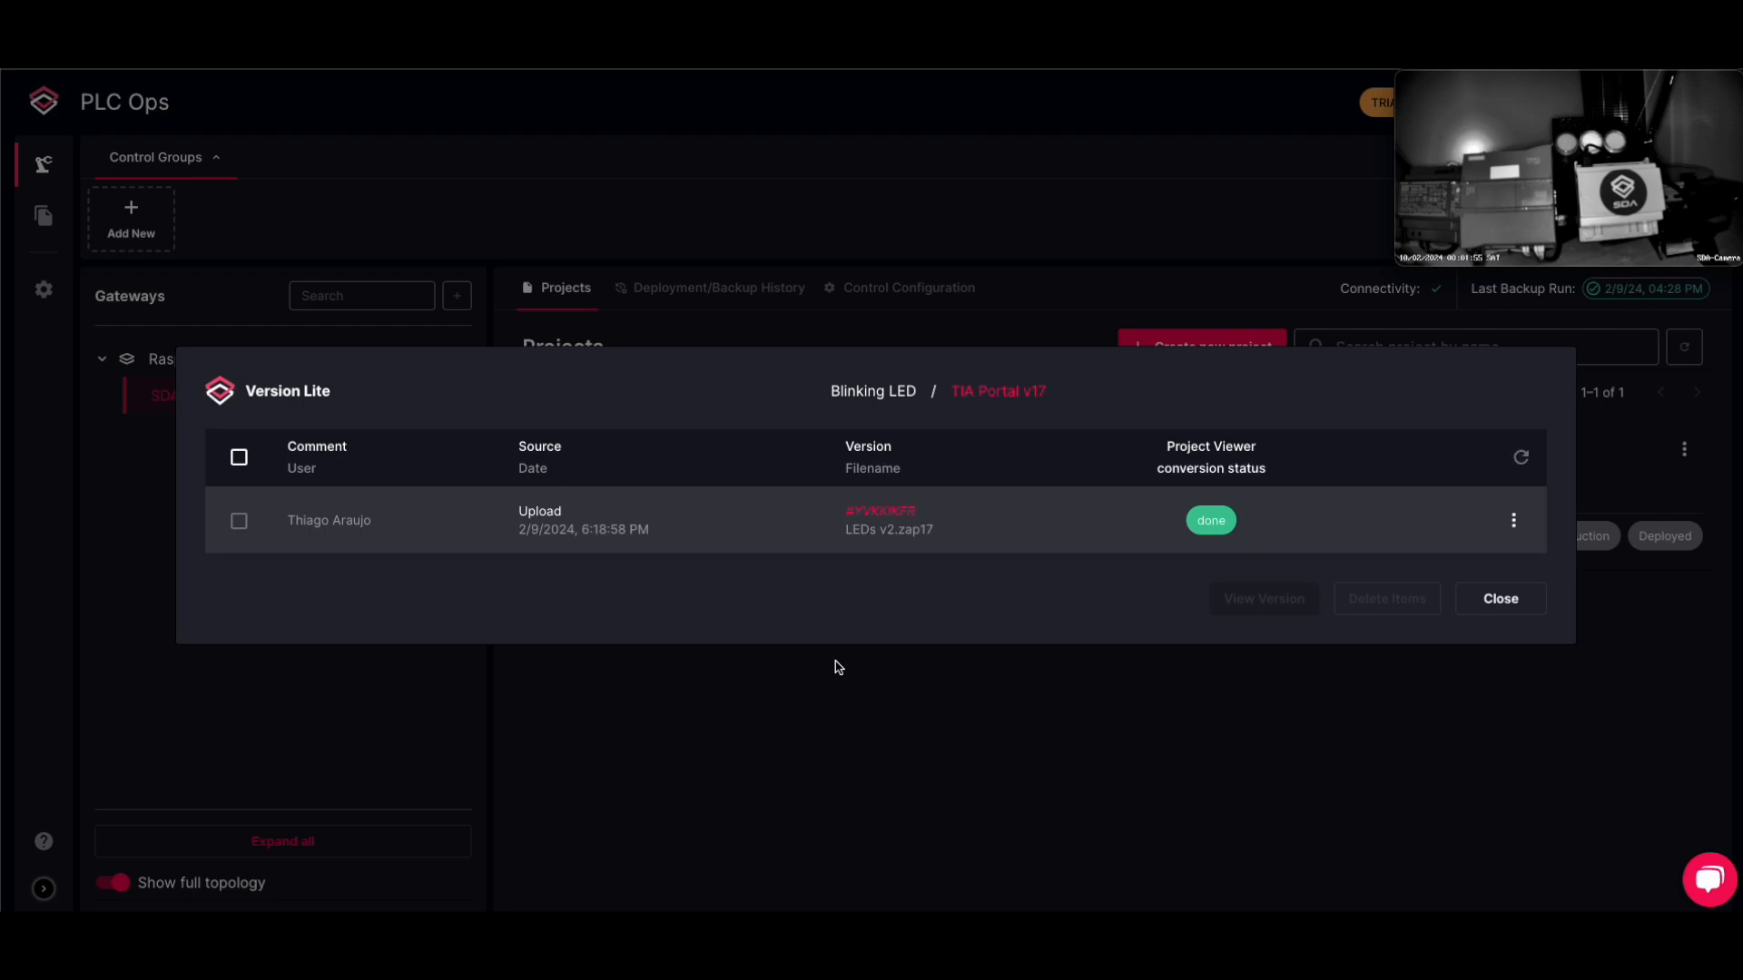
mouse_move(1450, 163)
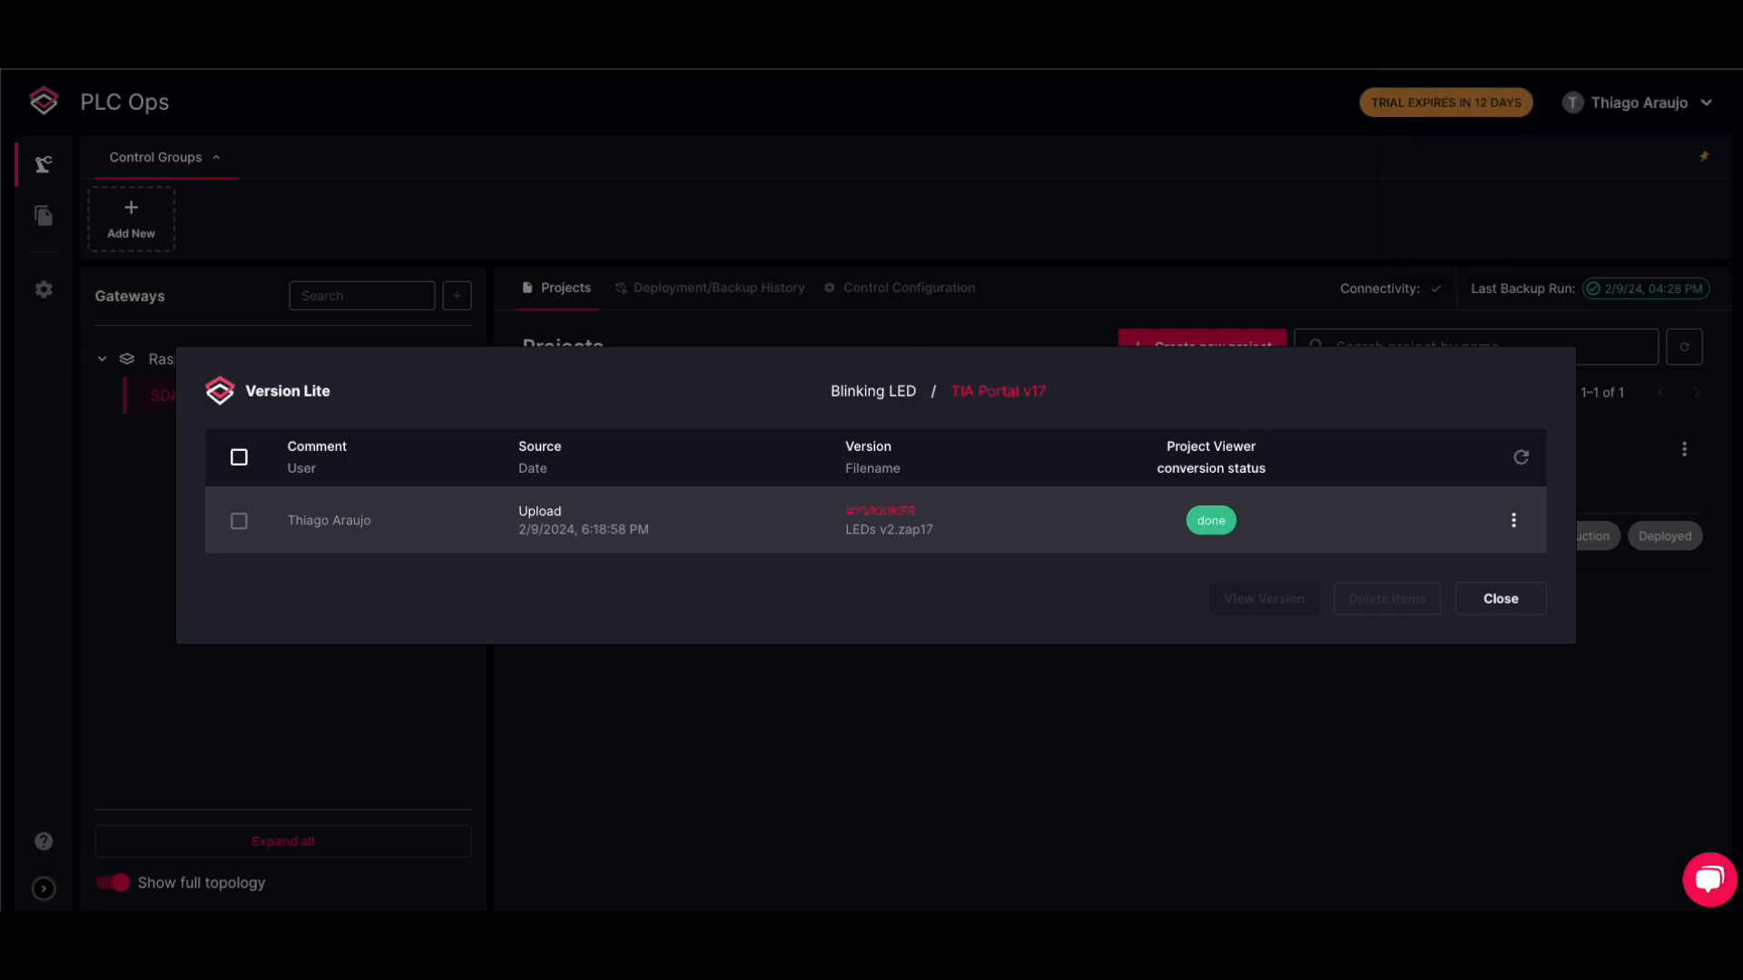
click(1491, 603)
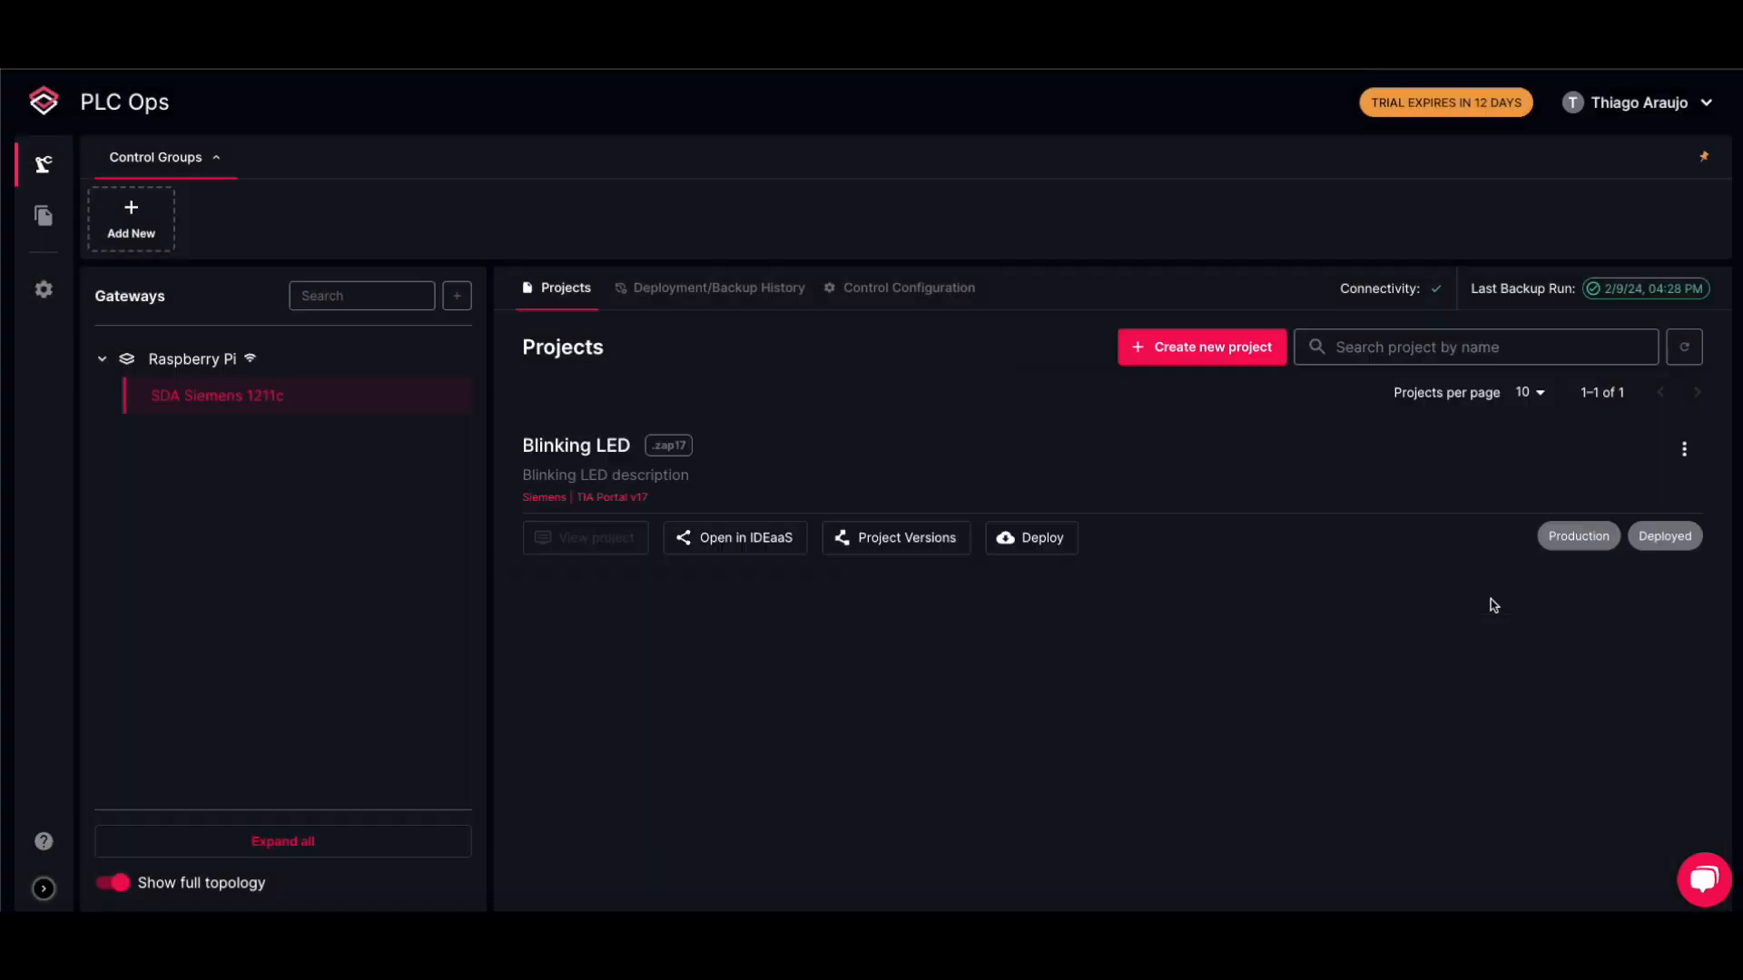
Enable code backup in the controller's configuration, choosing the existing PLC project Blinking LED as the backup target
click(899, 295)
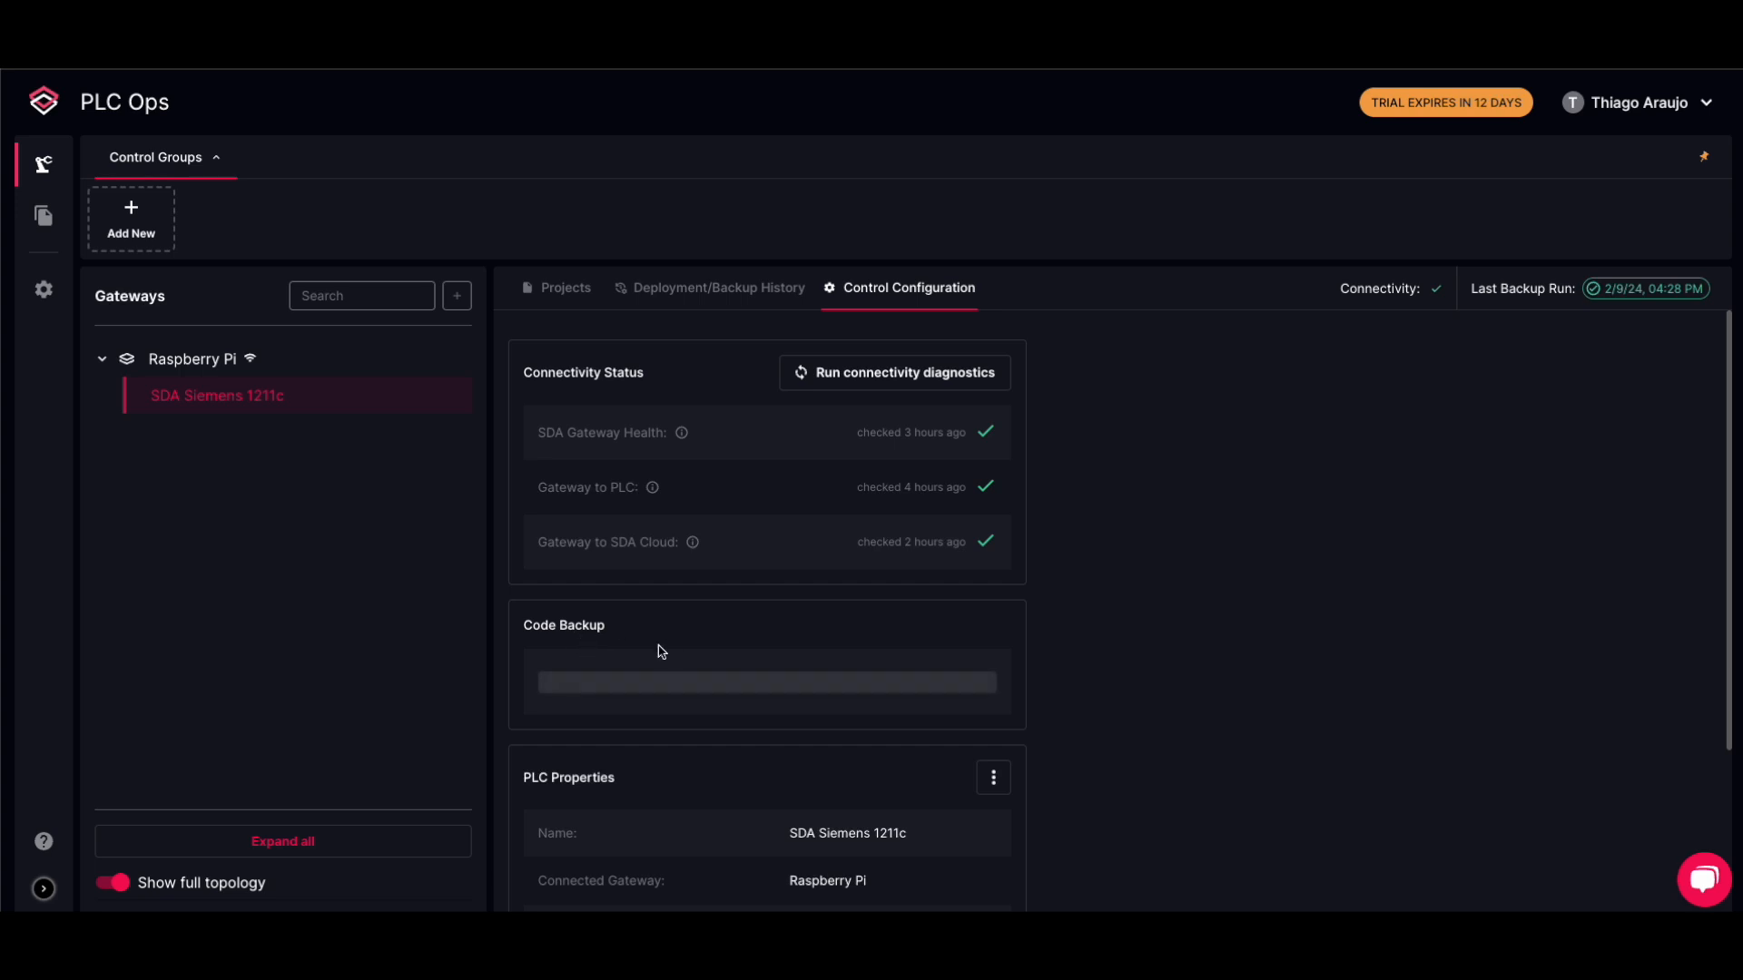
click(554, 682)
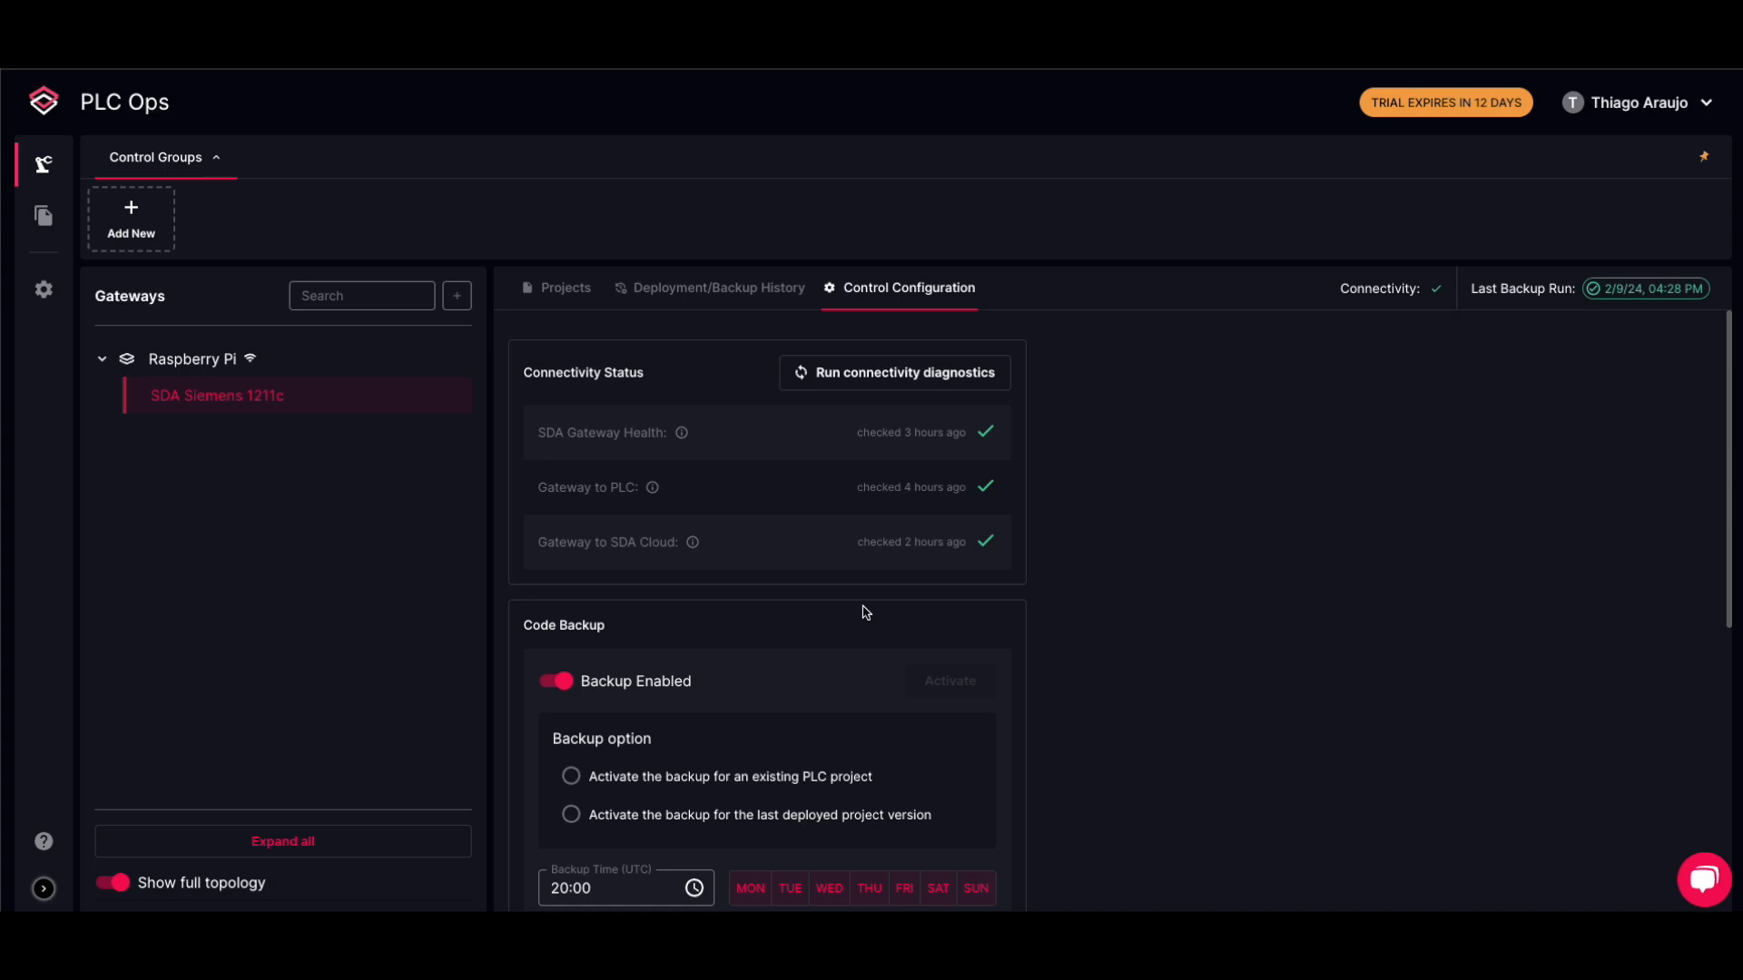
scroll(860, 618, down, 4)
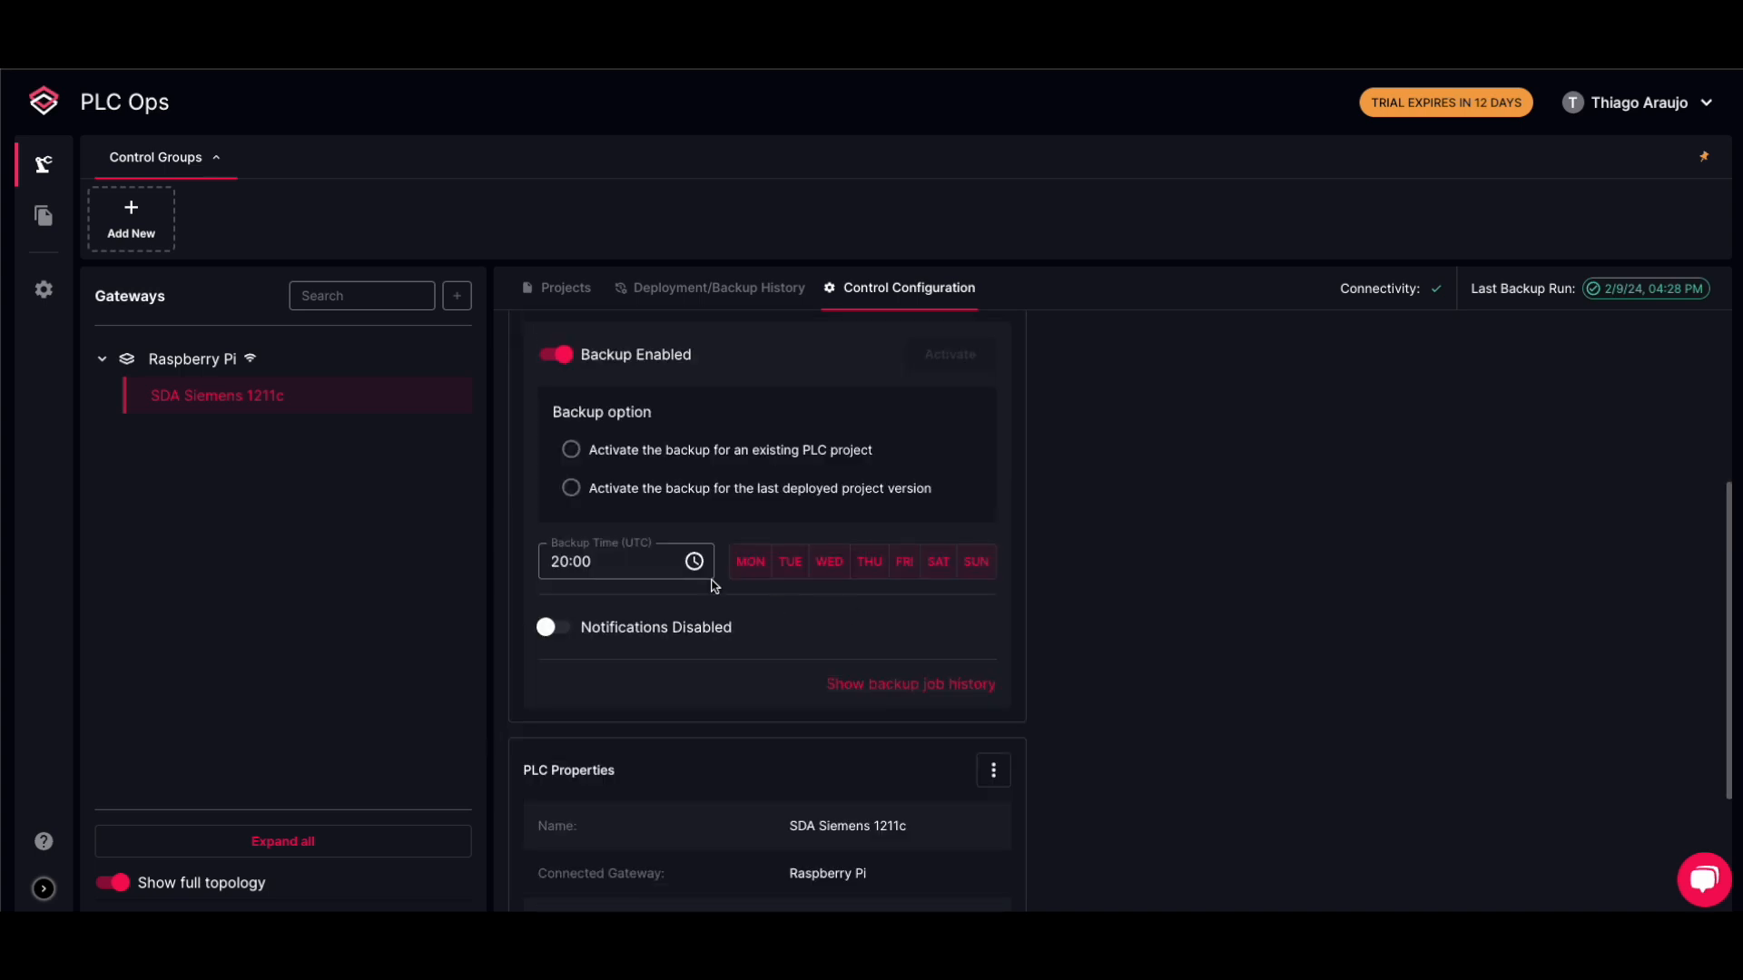
click(571, 449)
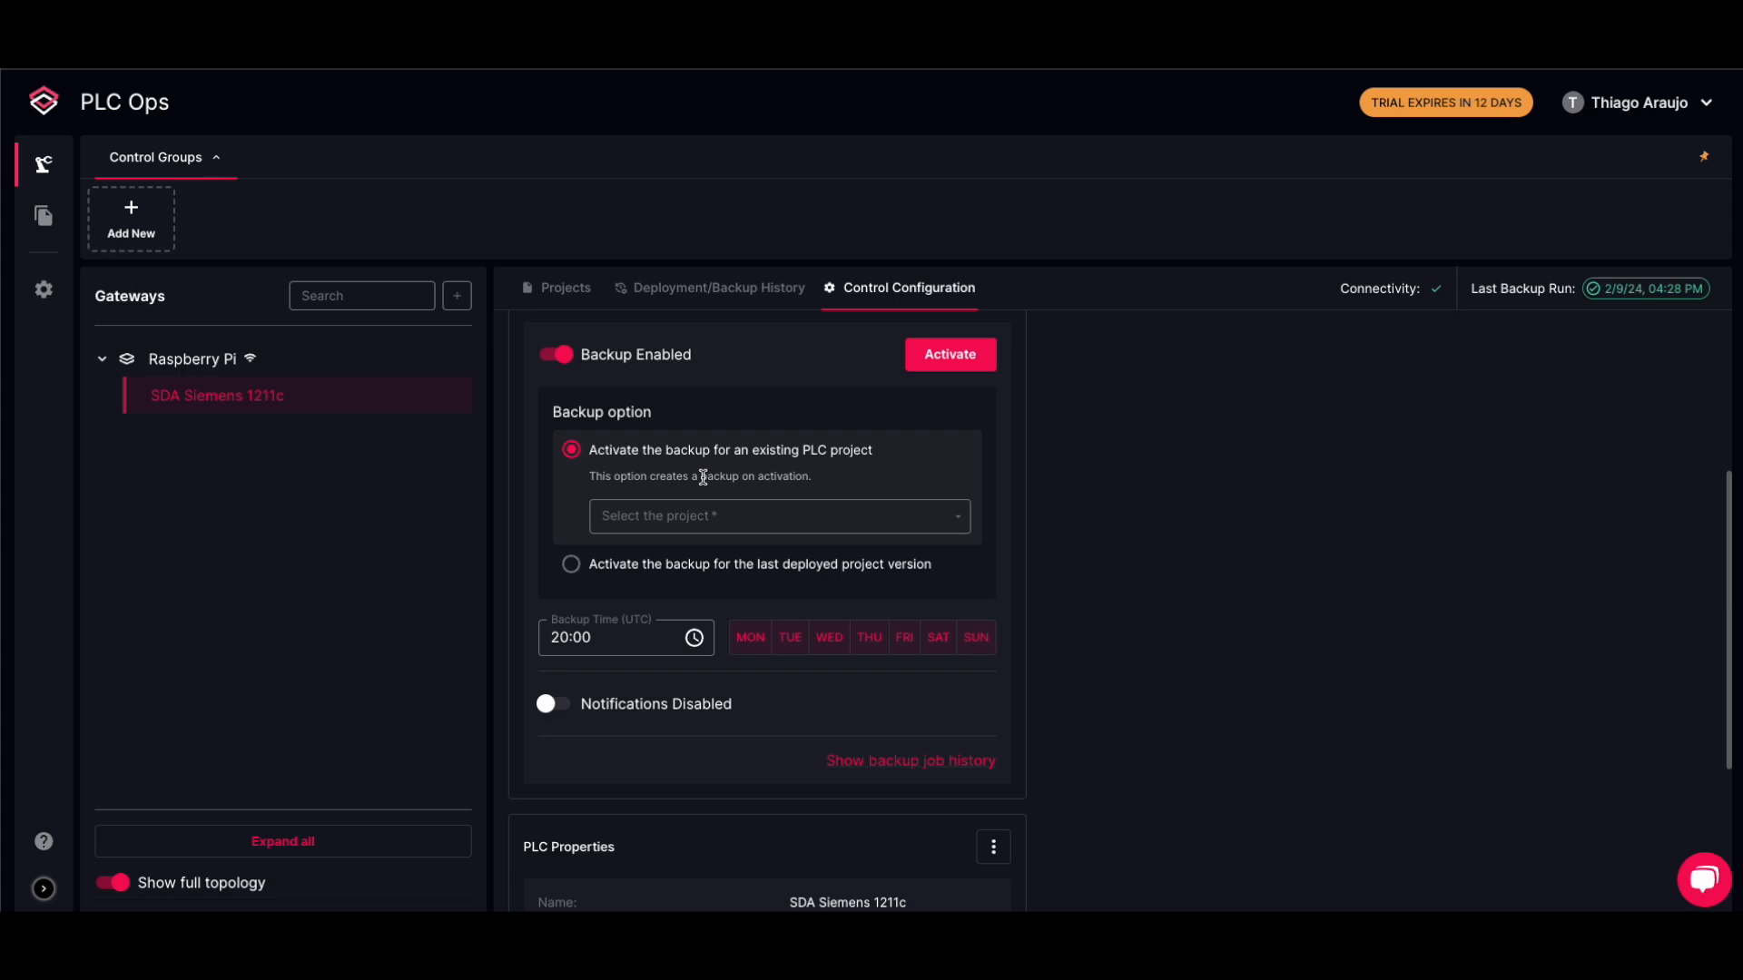
click(646, 521)
click(650, 567)
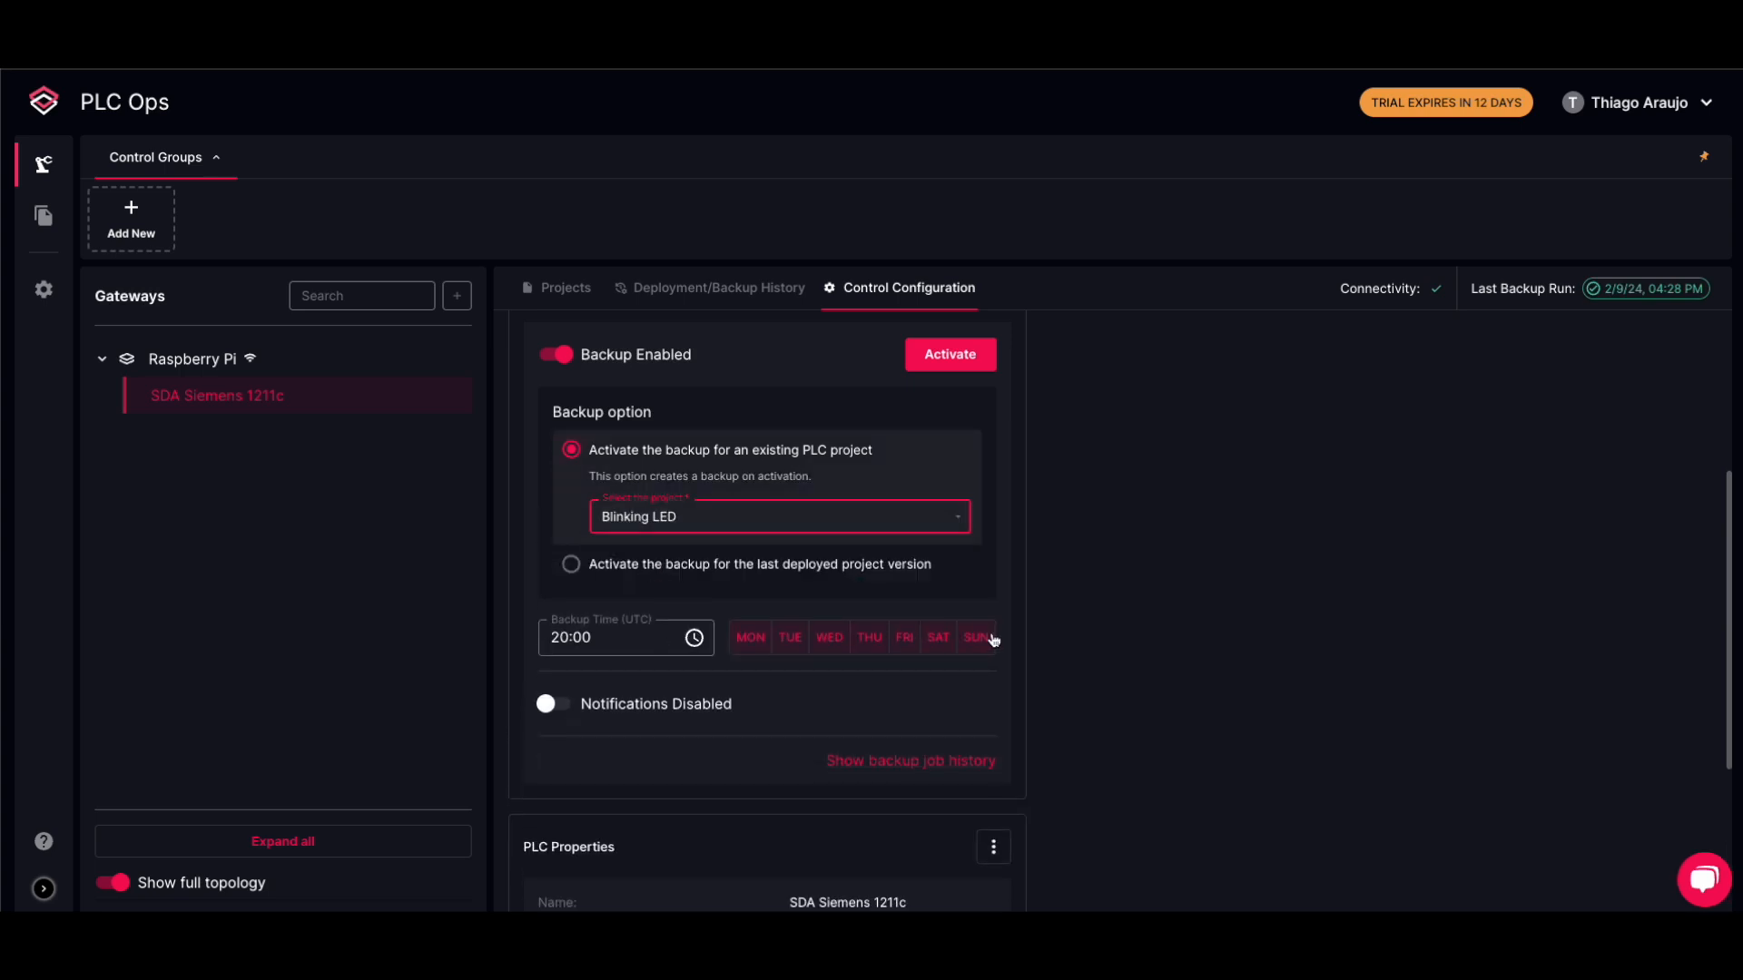
Enable backup notifications to the account holder's e-mail address and activate the code backup
click(582, 706)
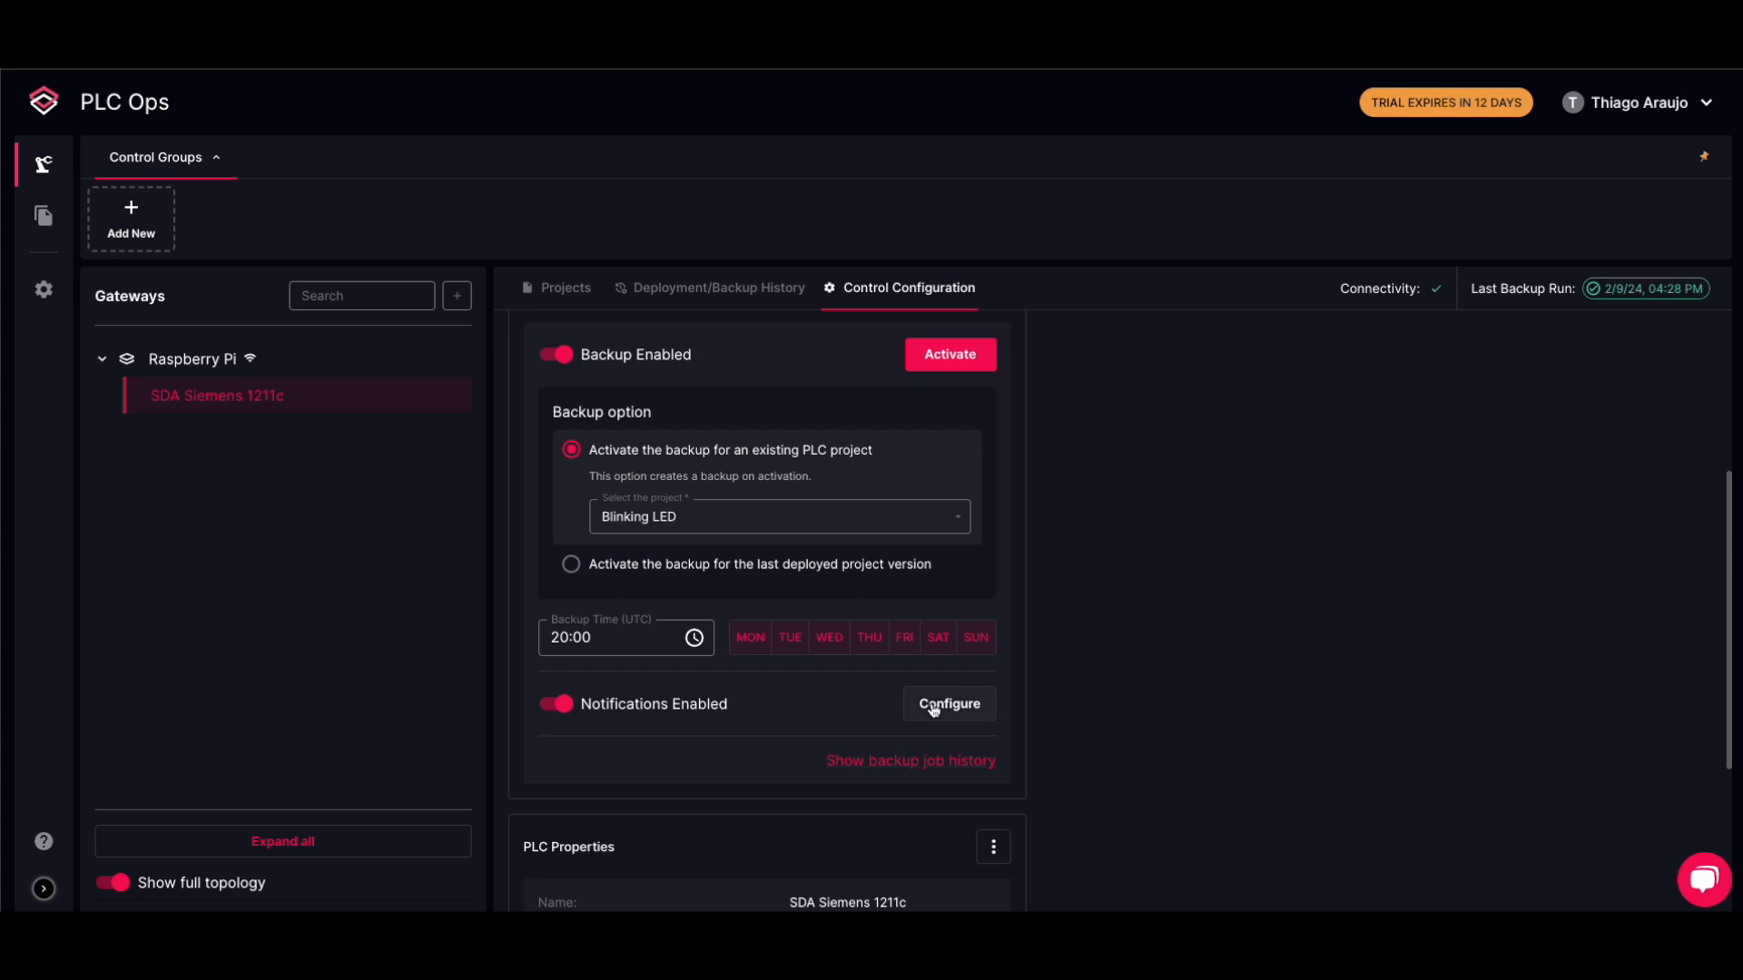
click(933, 709)
click(1079, 521)
click(1219, 522)
click(1325, 521)
click(1321, 604)
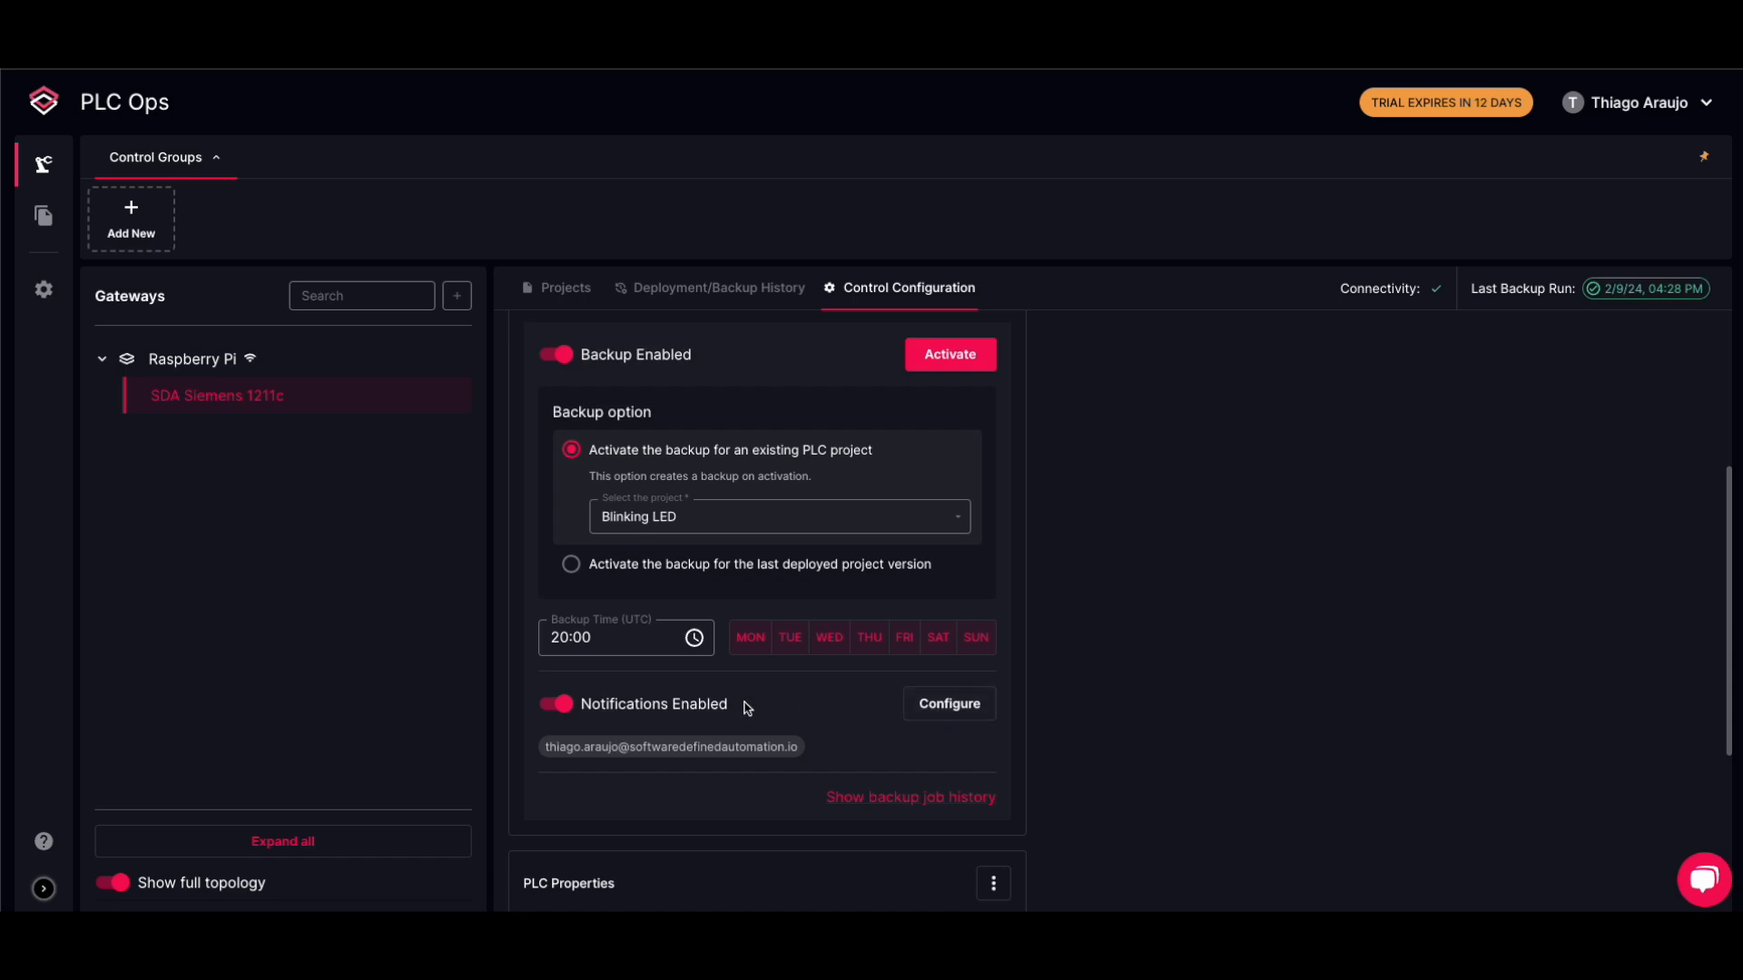
click(949, 354)
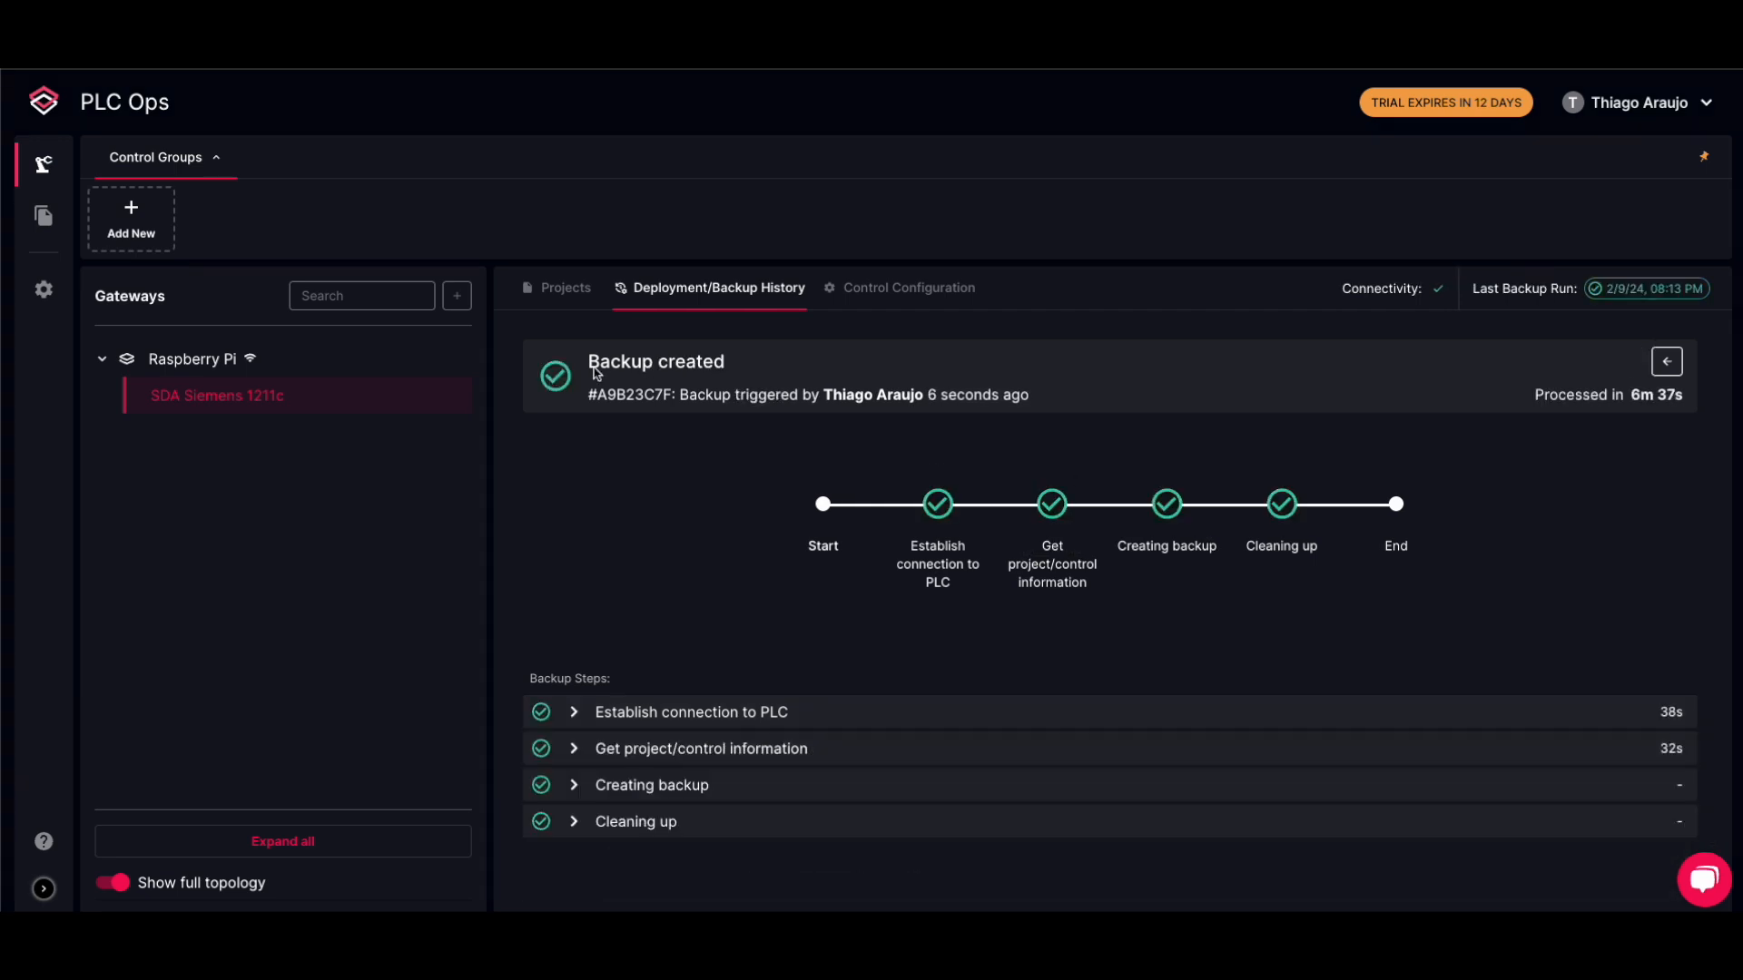
Review the version list of the Blinking LED project for the entry made by the backup service
click(556, 298)
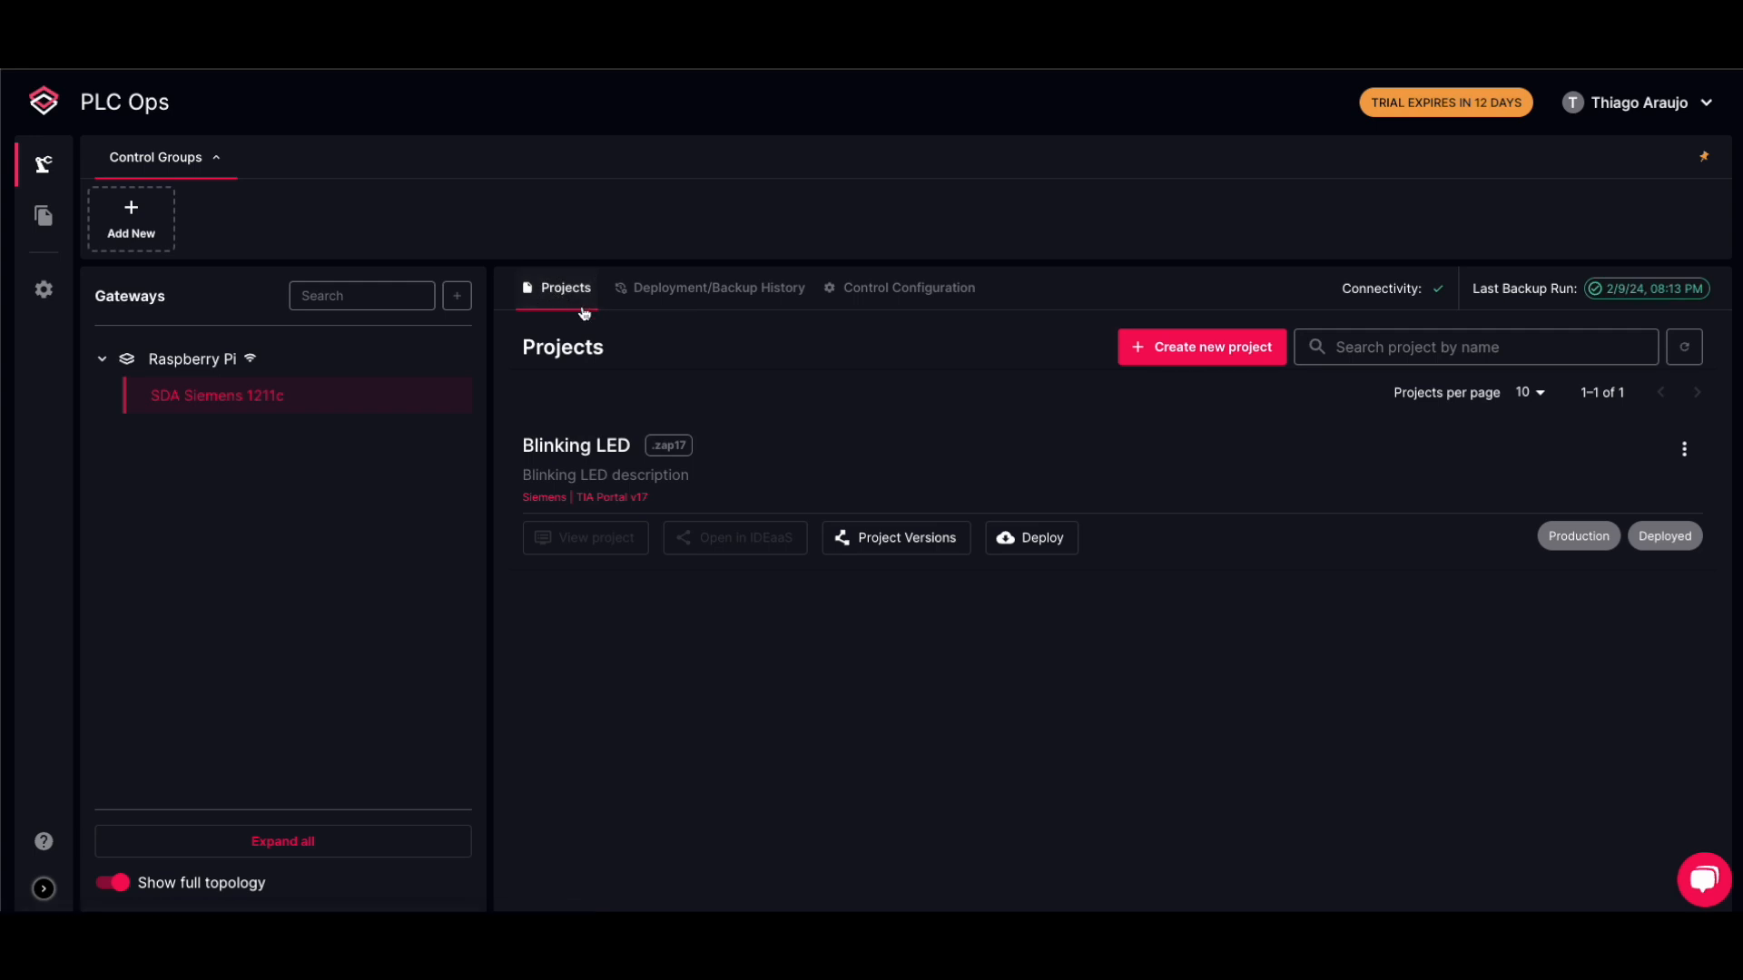
click(906, 545)
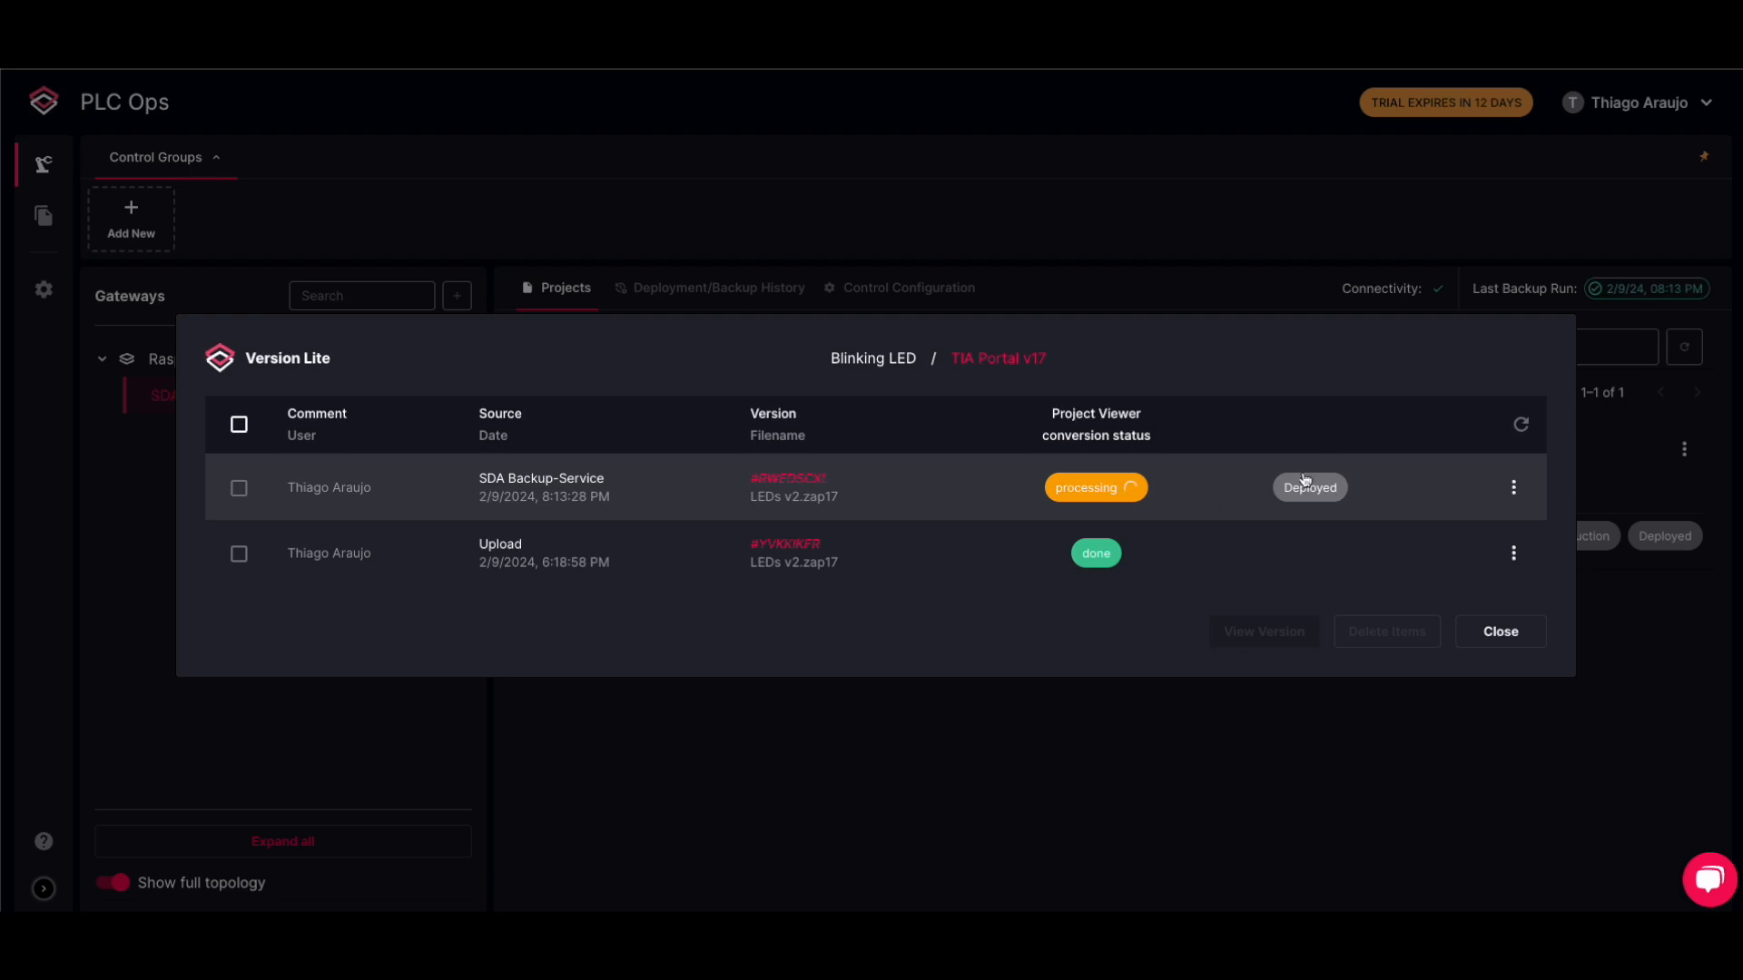
click(1506, 625)
Trigger a manual backup check for the SDA Siemens 1211c controller
click(887, 288)
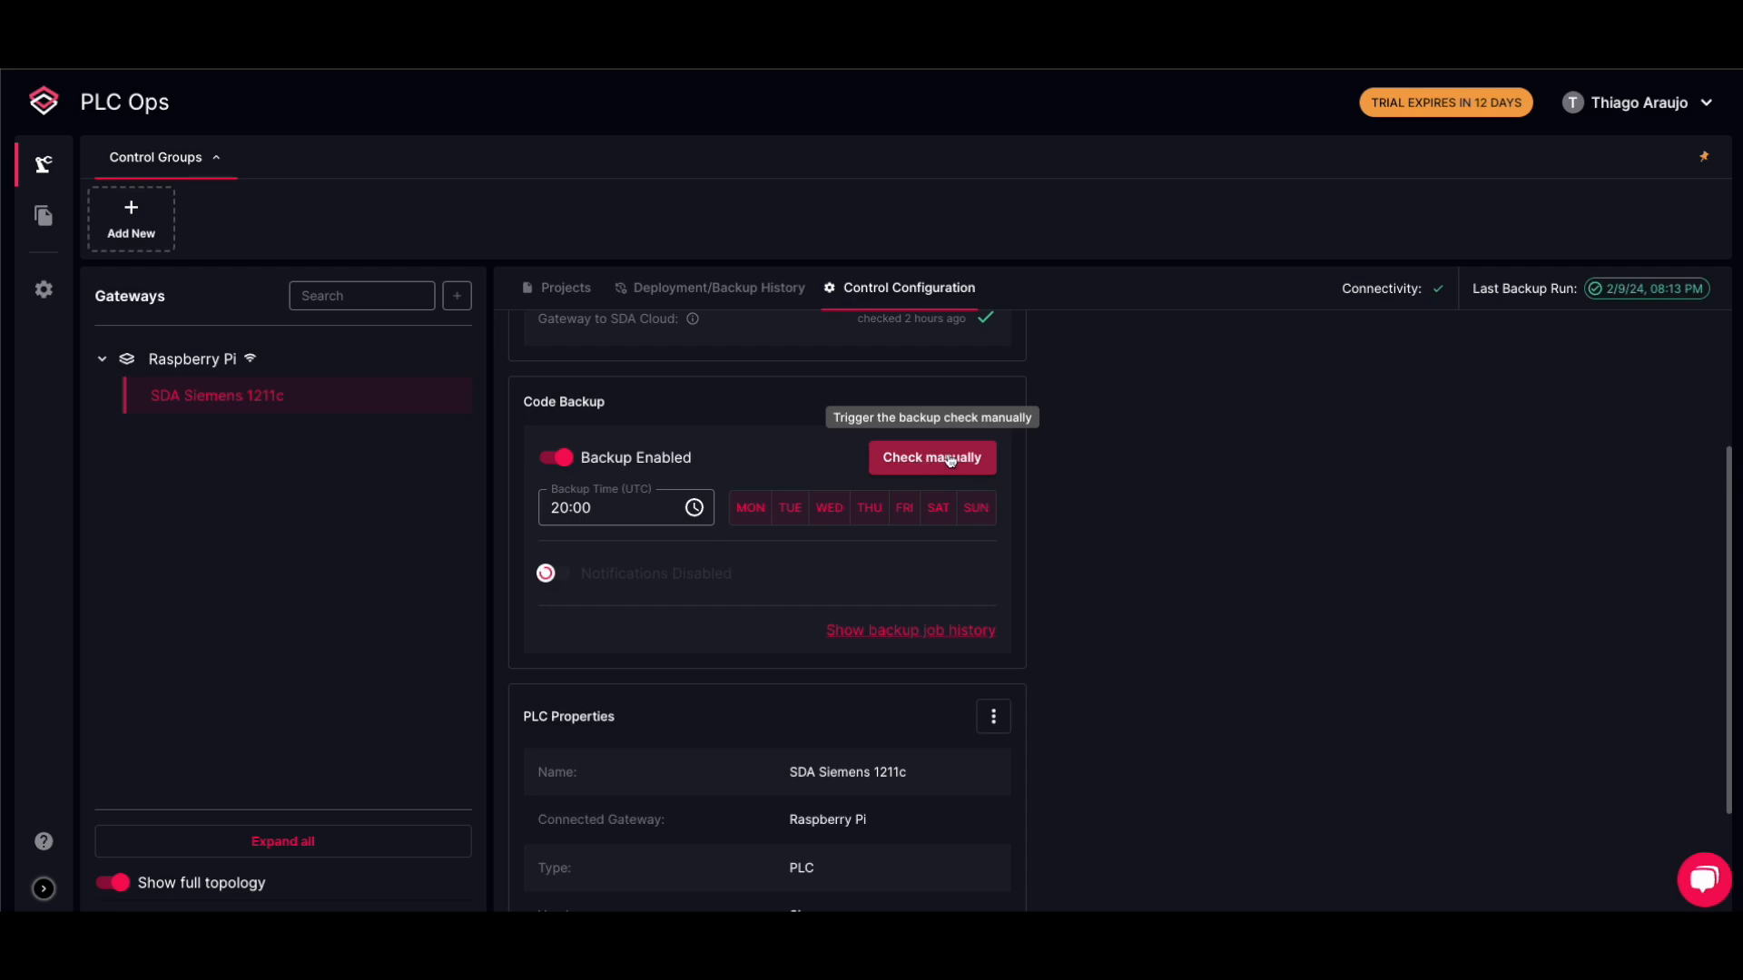
click(951, 461)
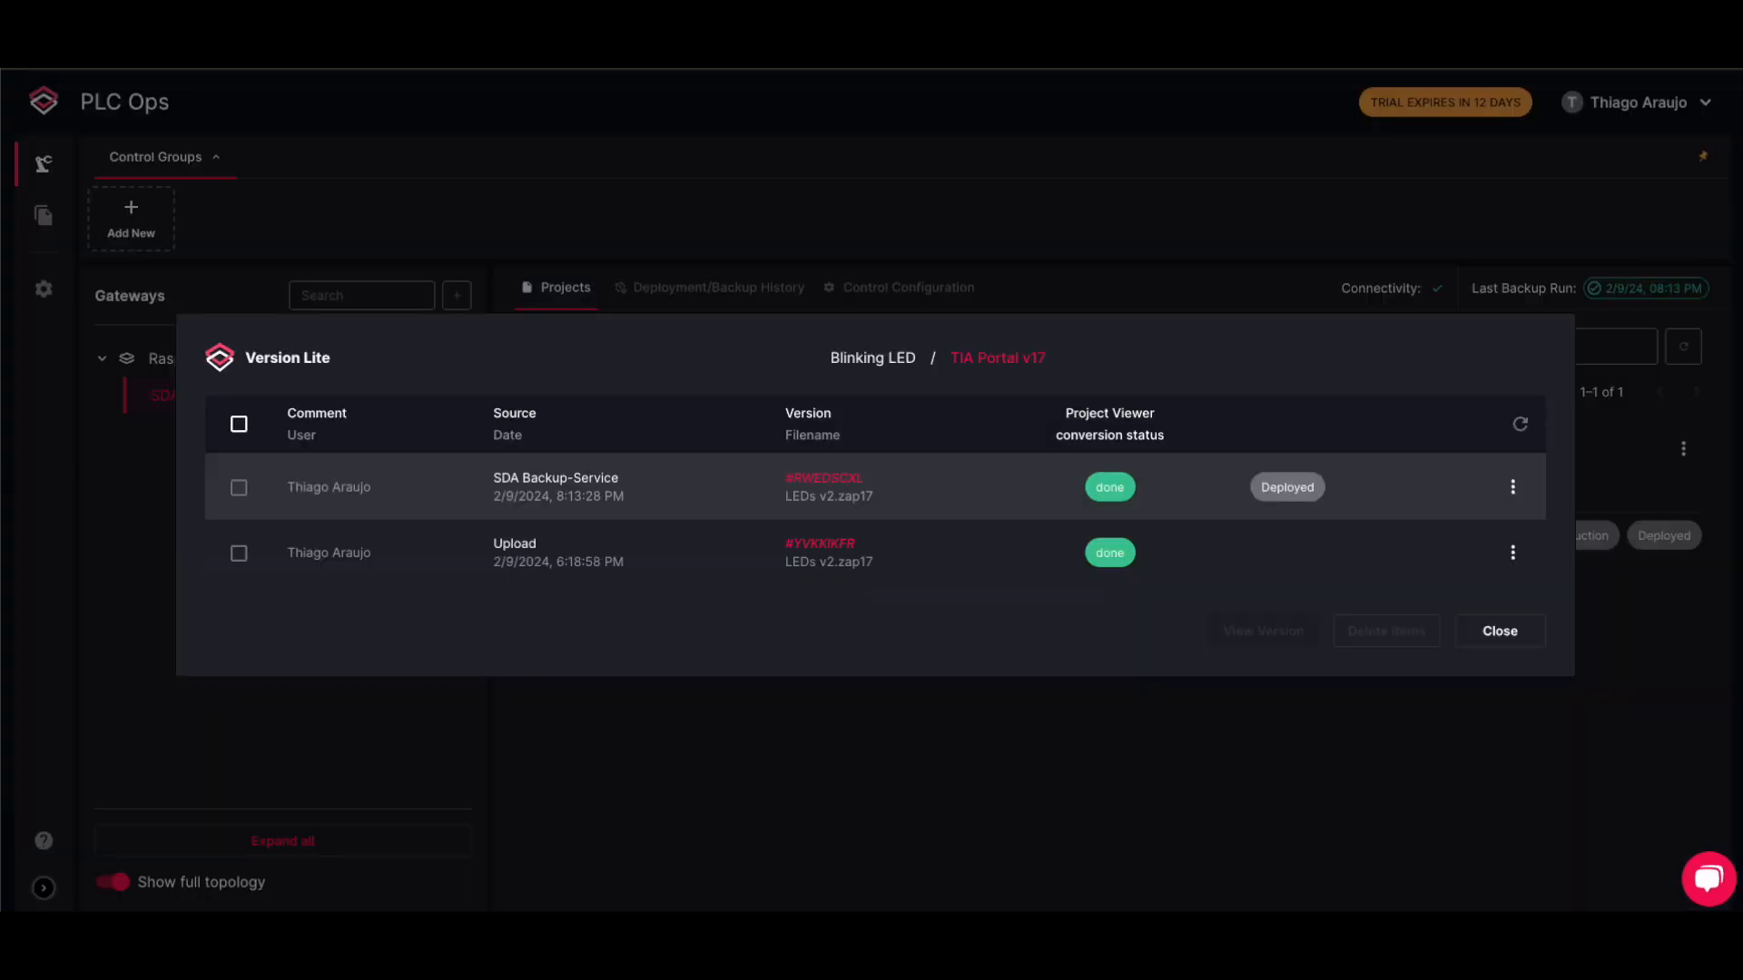